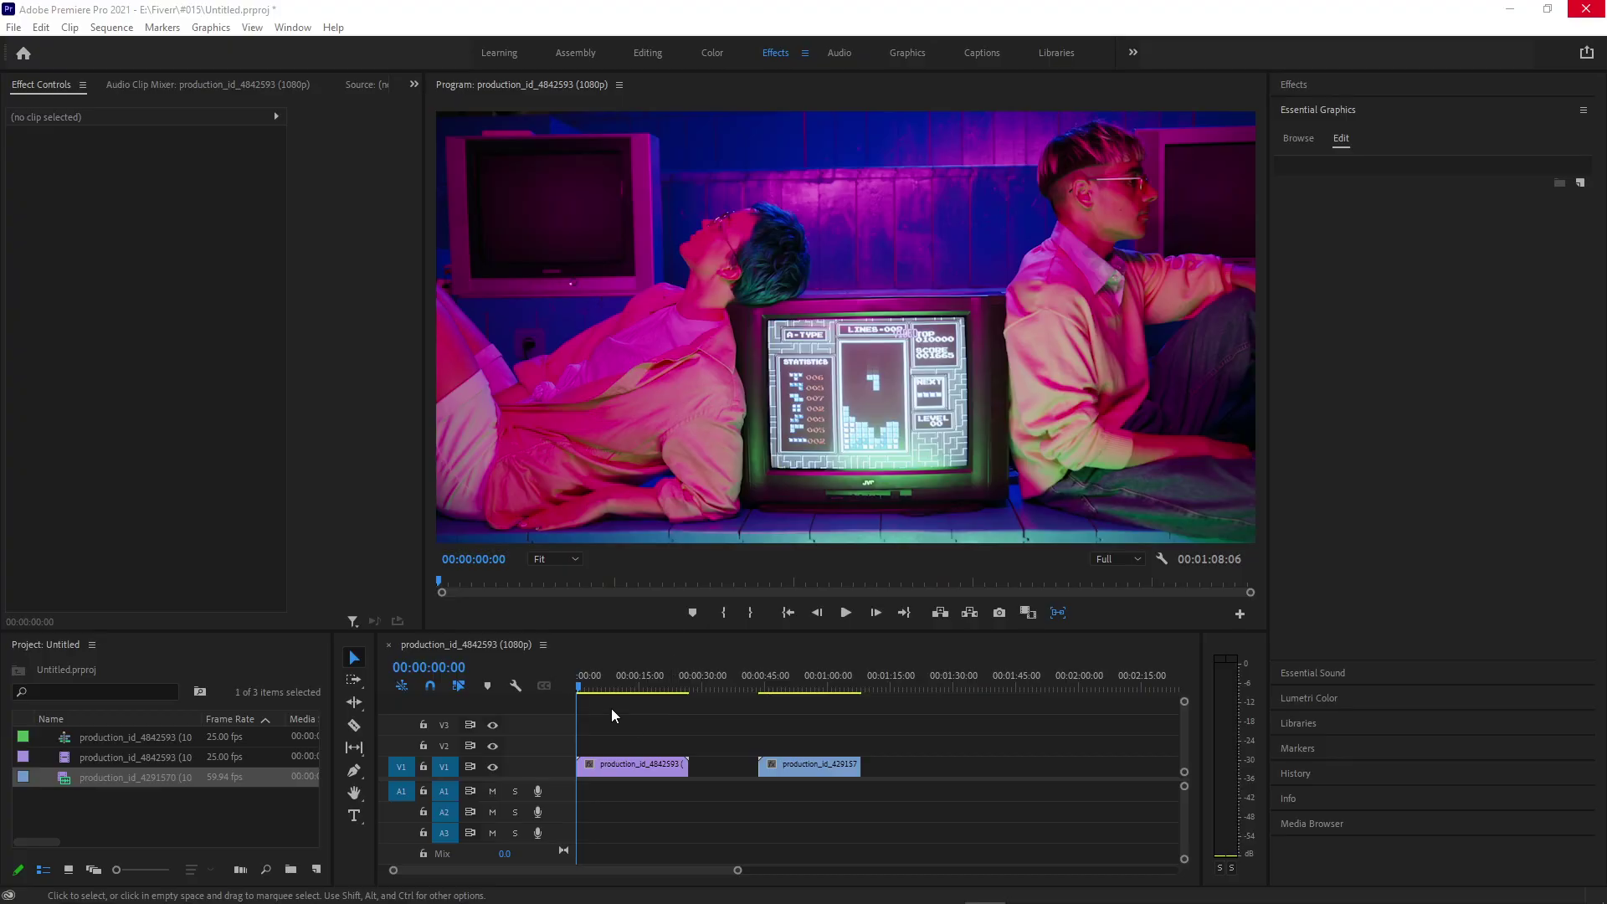
Park the playhead at 00:00:07:20 and load the first V1 clip into Effect Controls.
{"action": "mouse_move", "coordinate": [590, 684]}
{"action": "left_mouse_down"}
{"action": "mouse_move", "coordinate": [650, 685]}
{"action": "mouse_move", "coordinate": [610, 682]}
{"action": "left_mouse_up"}
{"action": "left_click", "coordinate": [615, 764]}
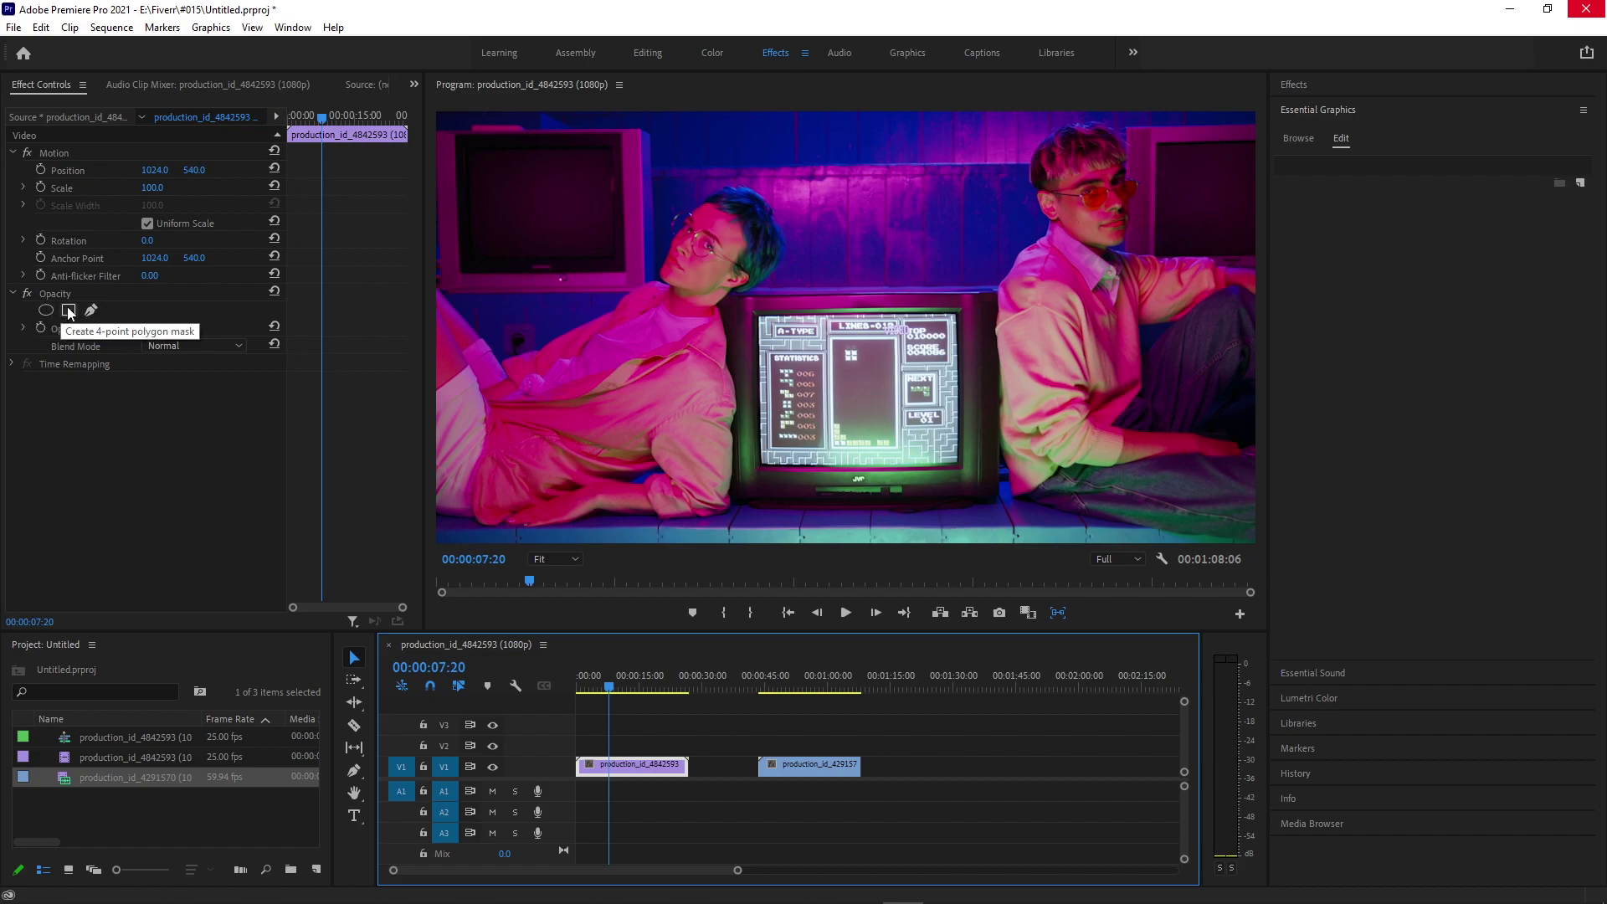
Add a 4-point polygon mask to the first clip and drag its corners onto the TV screen.
{"action": "left_click", "coordinate": [68, 310]}
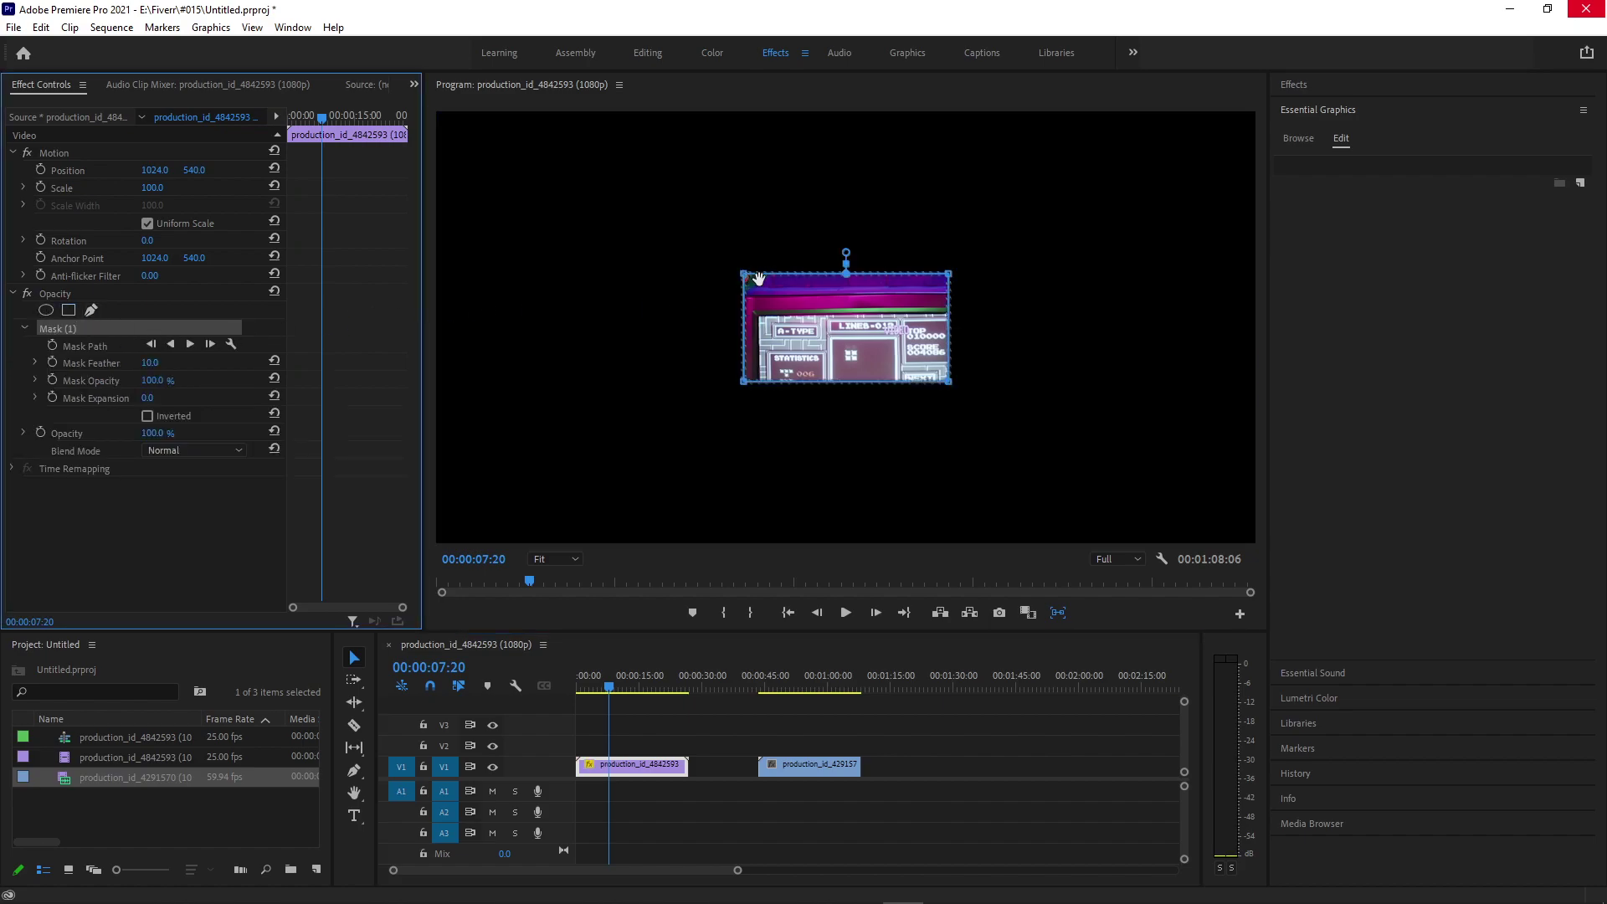
{"action": "left_click_drag", "start_coordinate": [740, 280], "coordinate": [757, 316]}
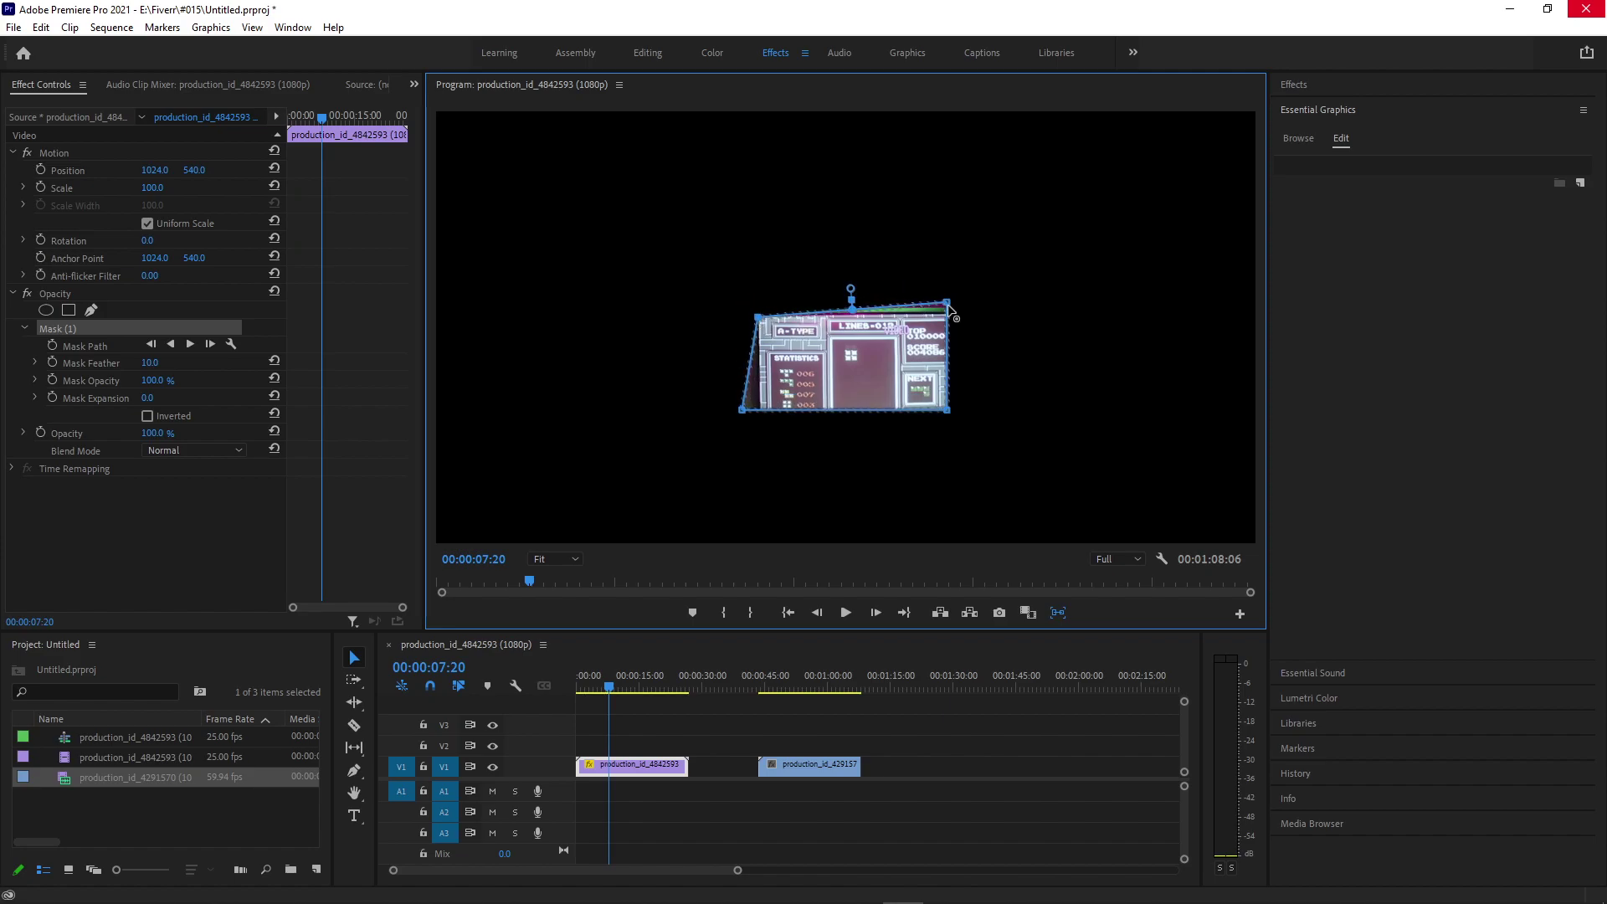
{"action": "left_click_drag", "start_coordinate": [947, 303], "coordinate": [955, 316]}
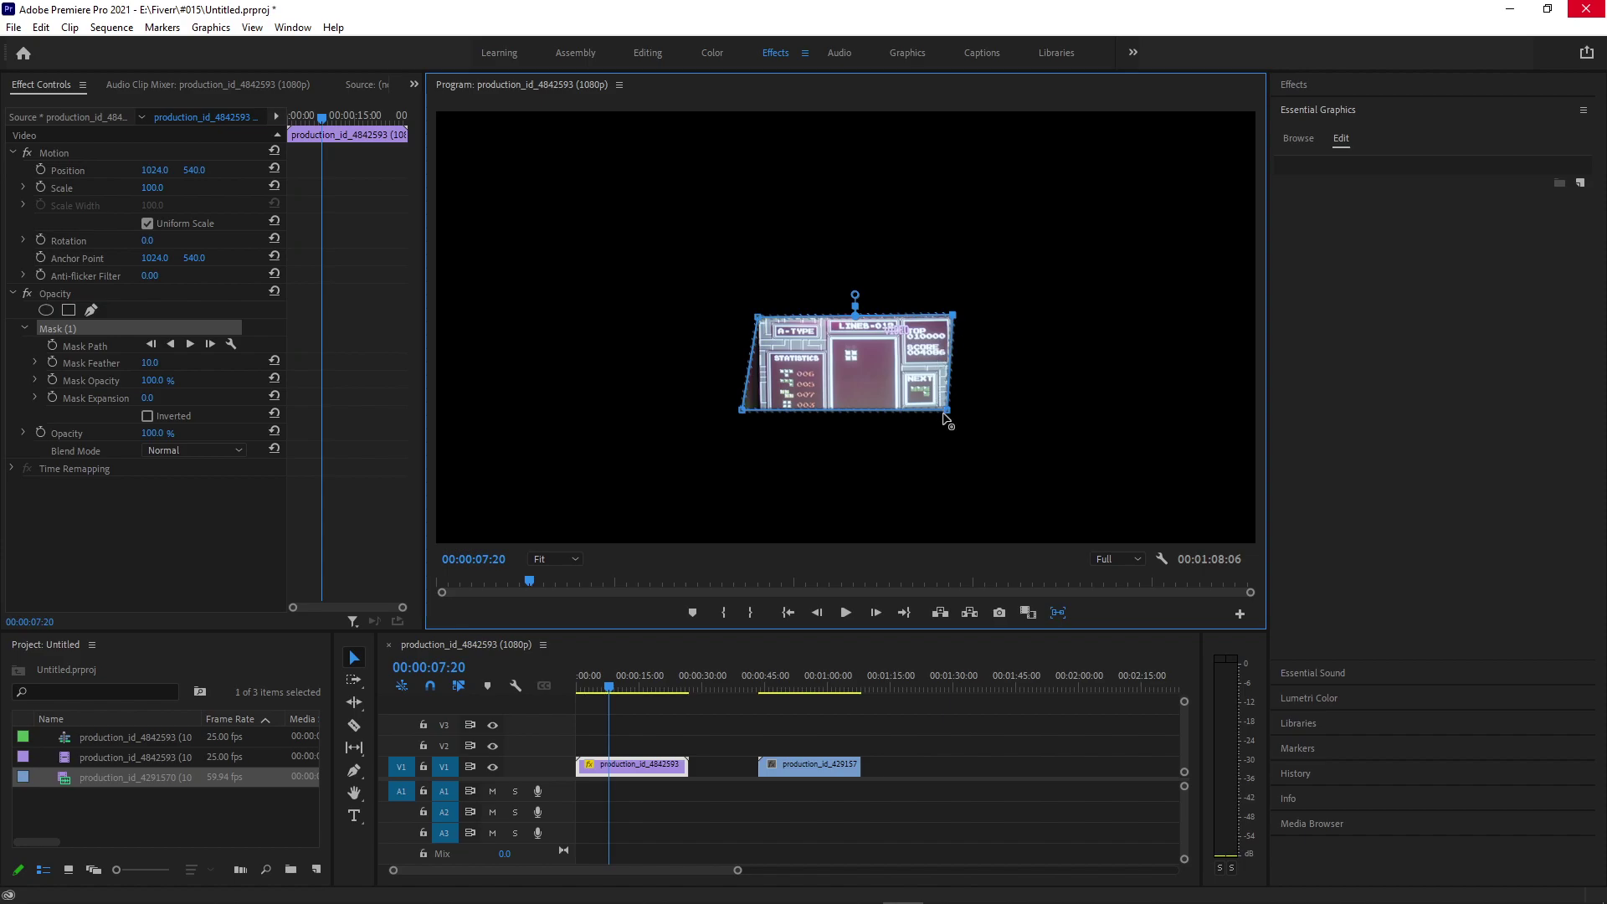
{"action": "left_click_drag", "start_coordinate": [949, 411], "coordinate": [958, 466]}
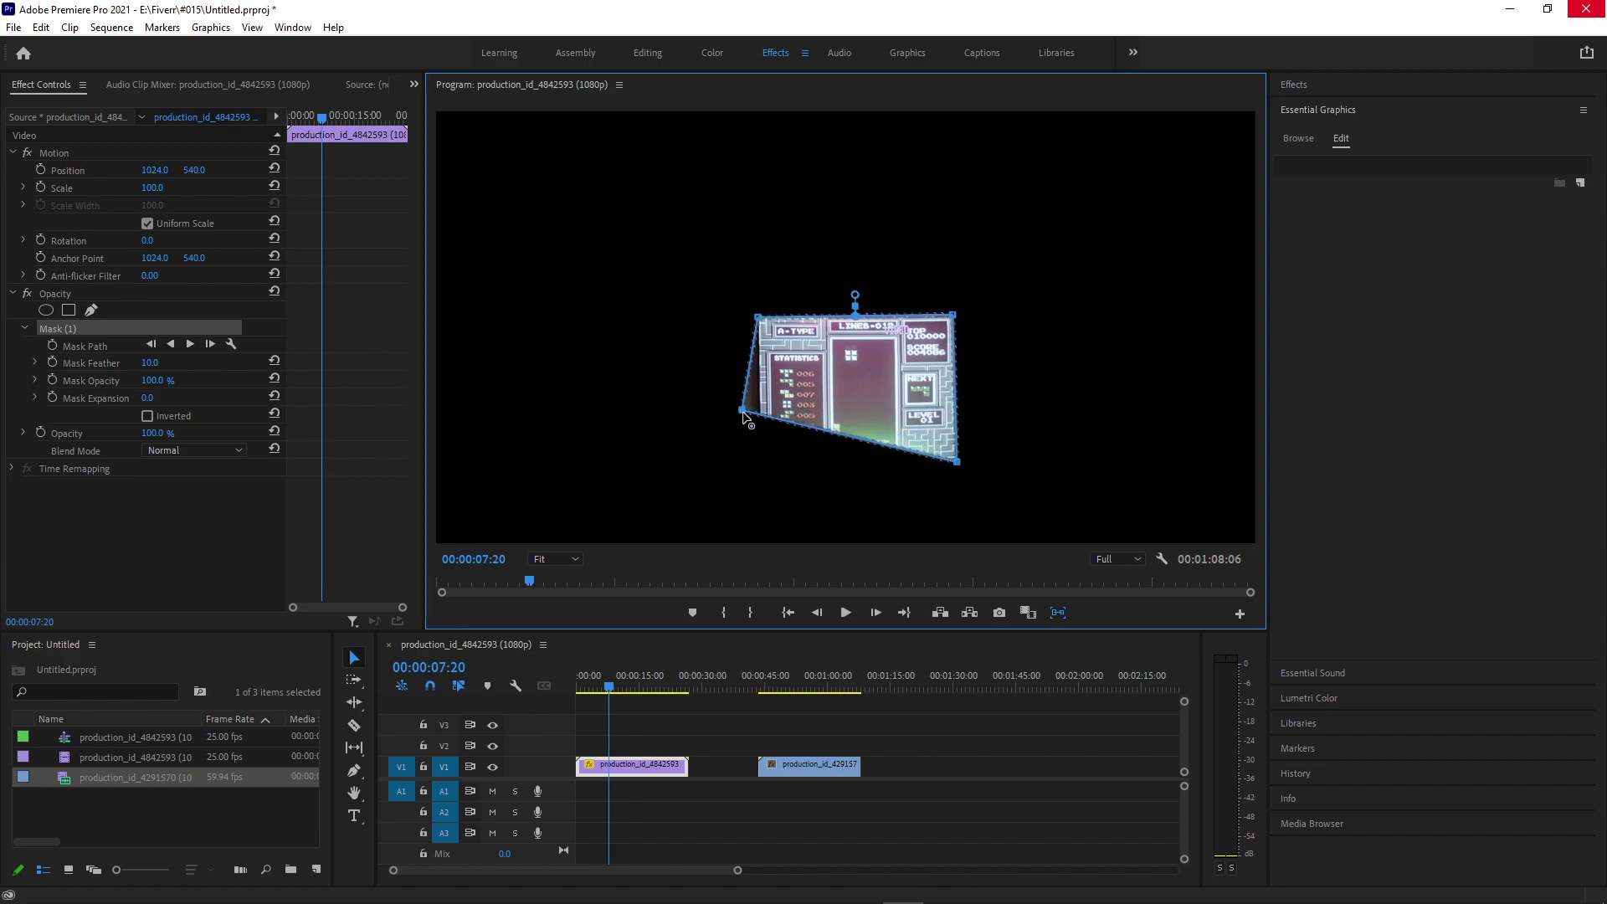
{"action": "left_click_drag", "start_coordinate": [743, 411], "coordinate": [761, 462]}
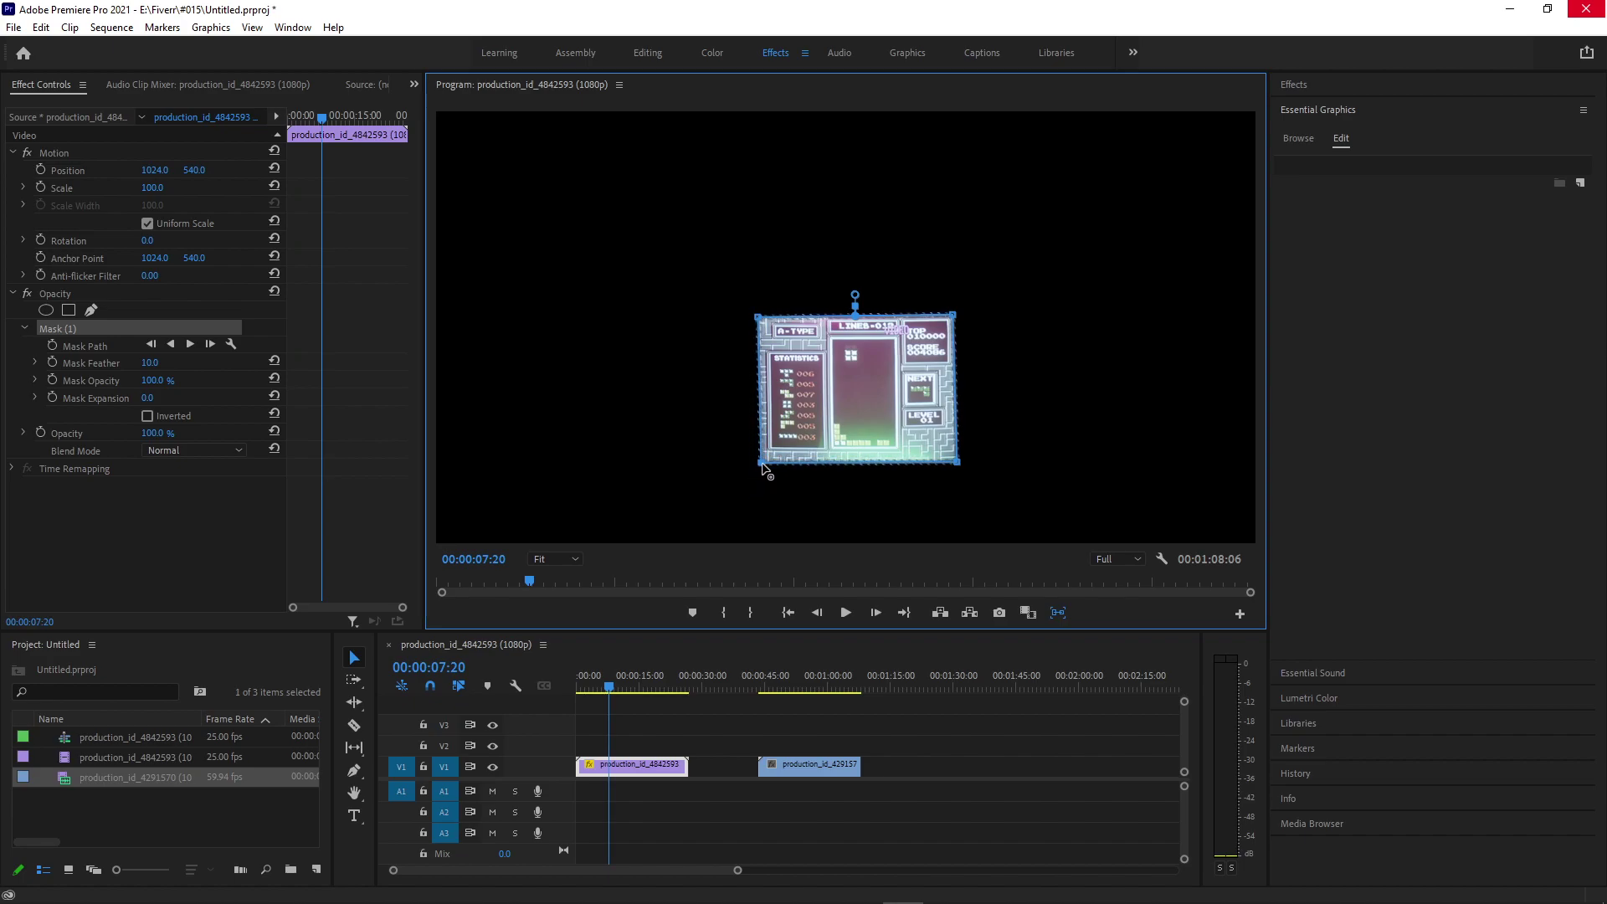
{"action": "mouse_move", "coordinate": [958, 319]}
{"action": "left_mouse_down"}
{"action": "mouse_move", "coordinate": [978, 312]}
{"action": "mouse_move", "coordinate": [955, 318]}
{"action": "left_mouse_up"}
Play back to check the mask, then return the playhead to 00:00:00:00.
{"action": "left_click", "coordinate": [613, 685]}
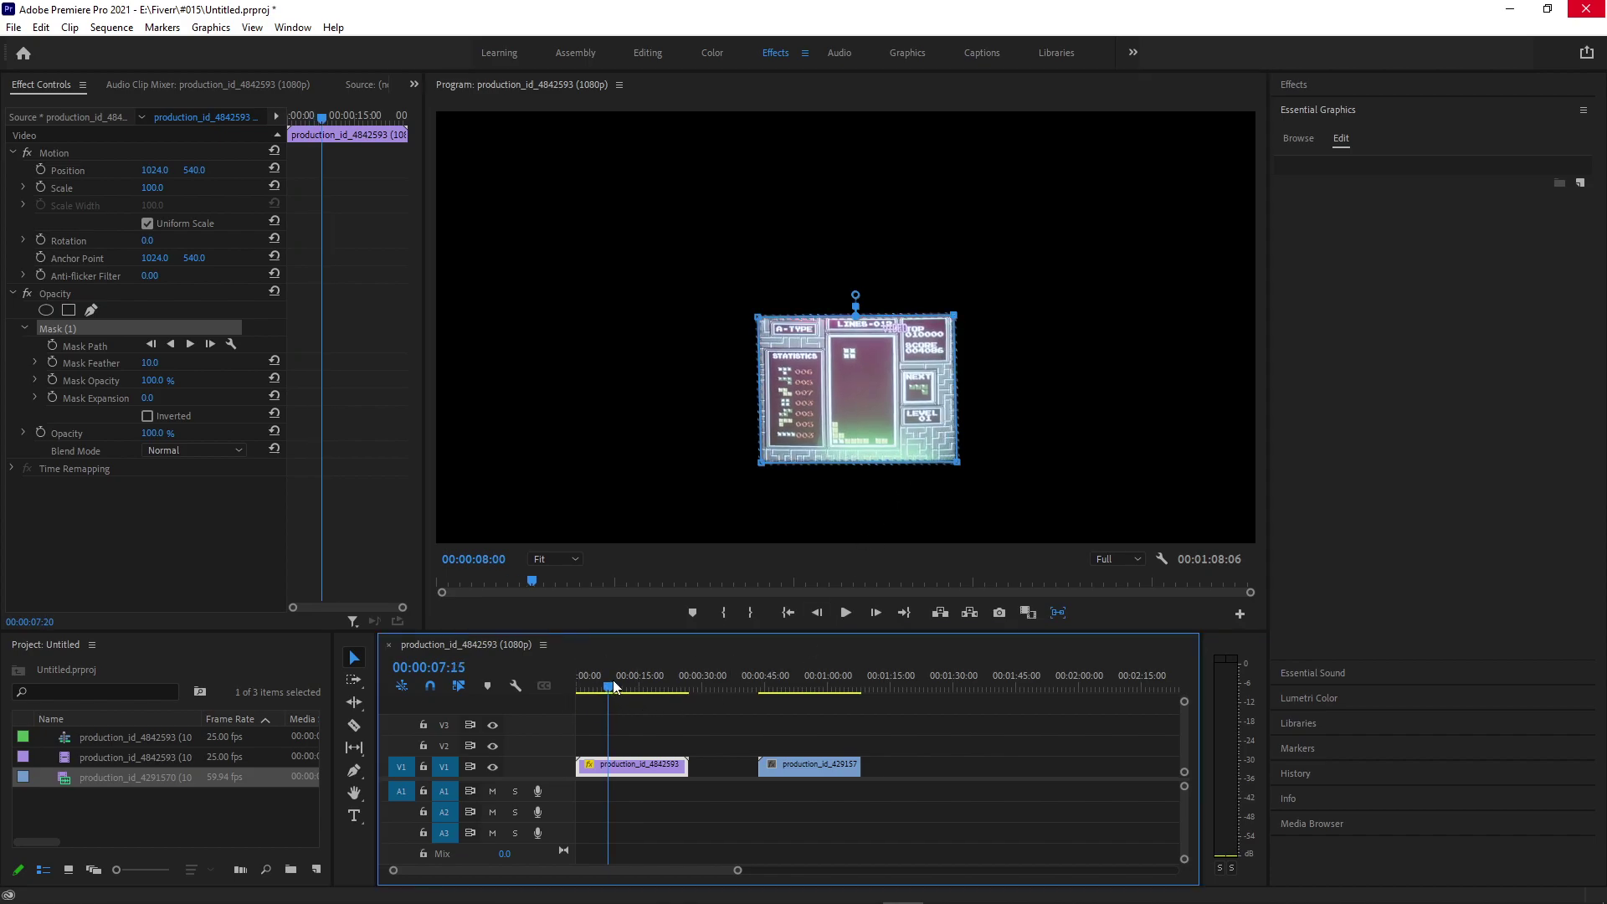
{"action": "left_click_drag", "start_coordinate": [613, 680], "coordinate": [578, 675]}
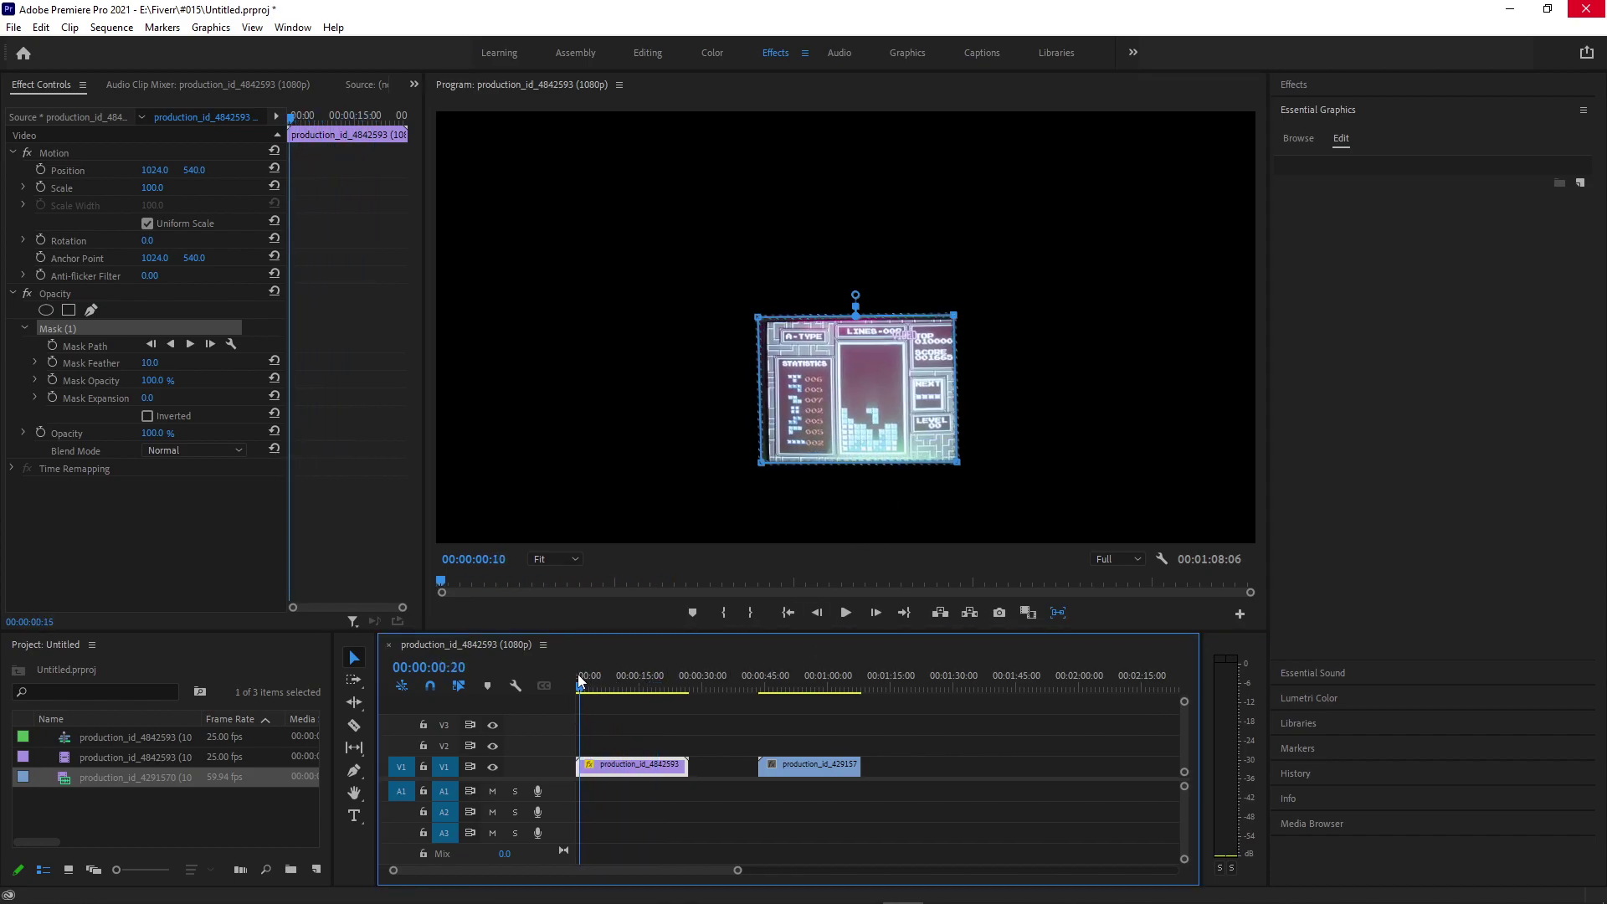
{"action": "key", "text": "space"}
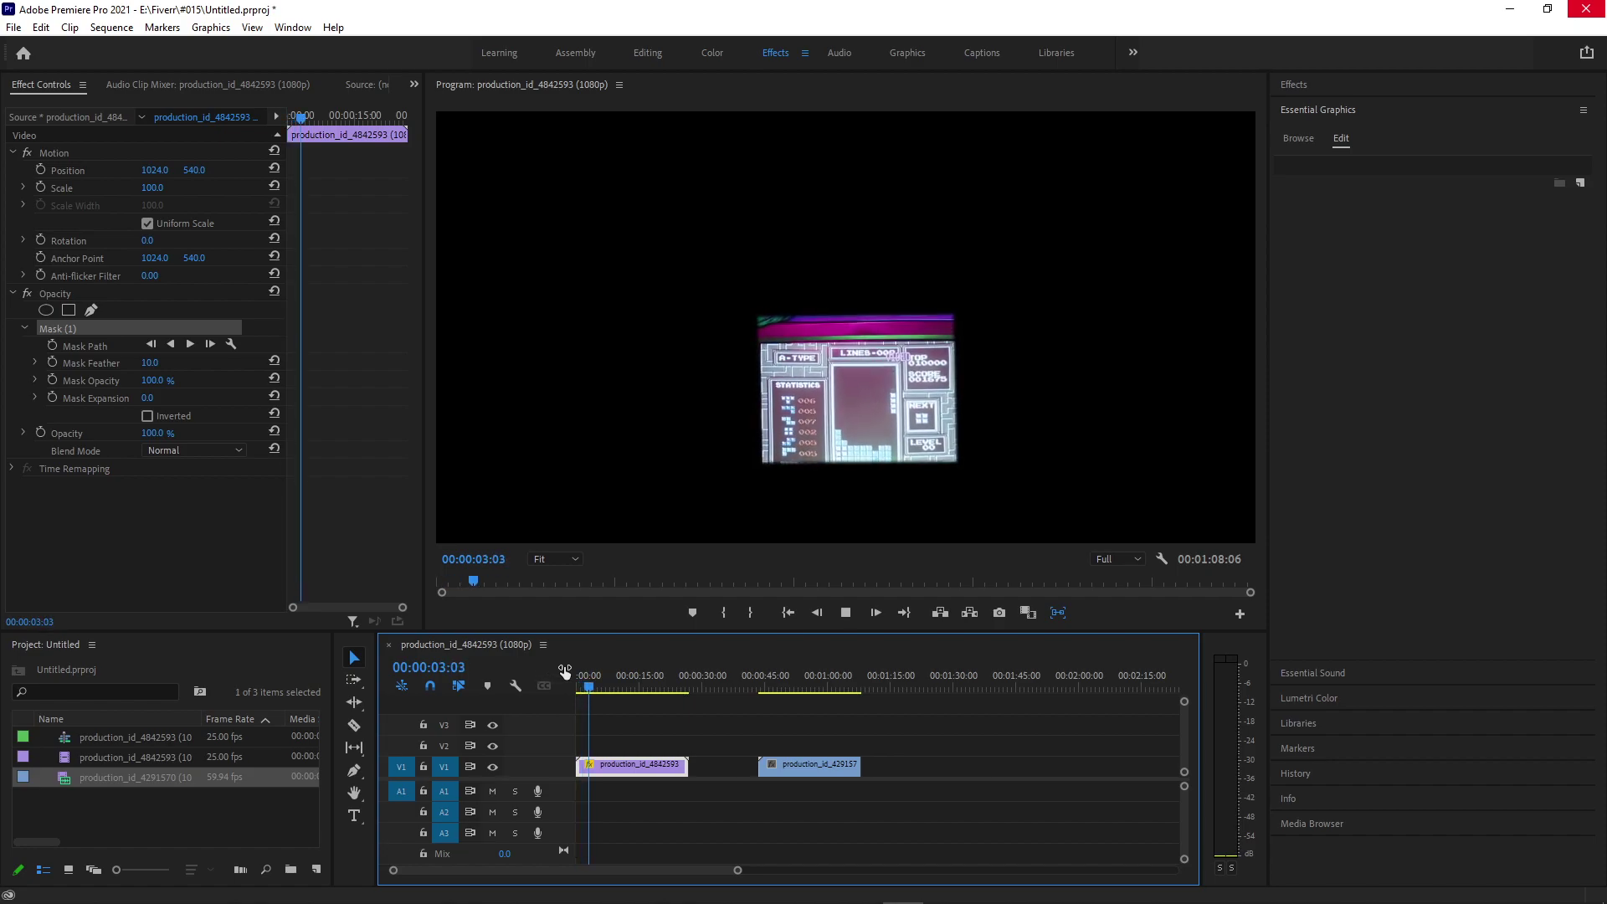
{"action": "key", "text": "space"}
{"action": "left_click", "coordinate": [579, 685]}
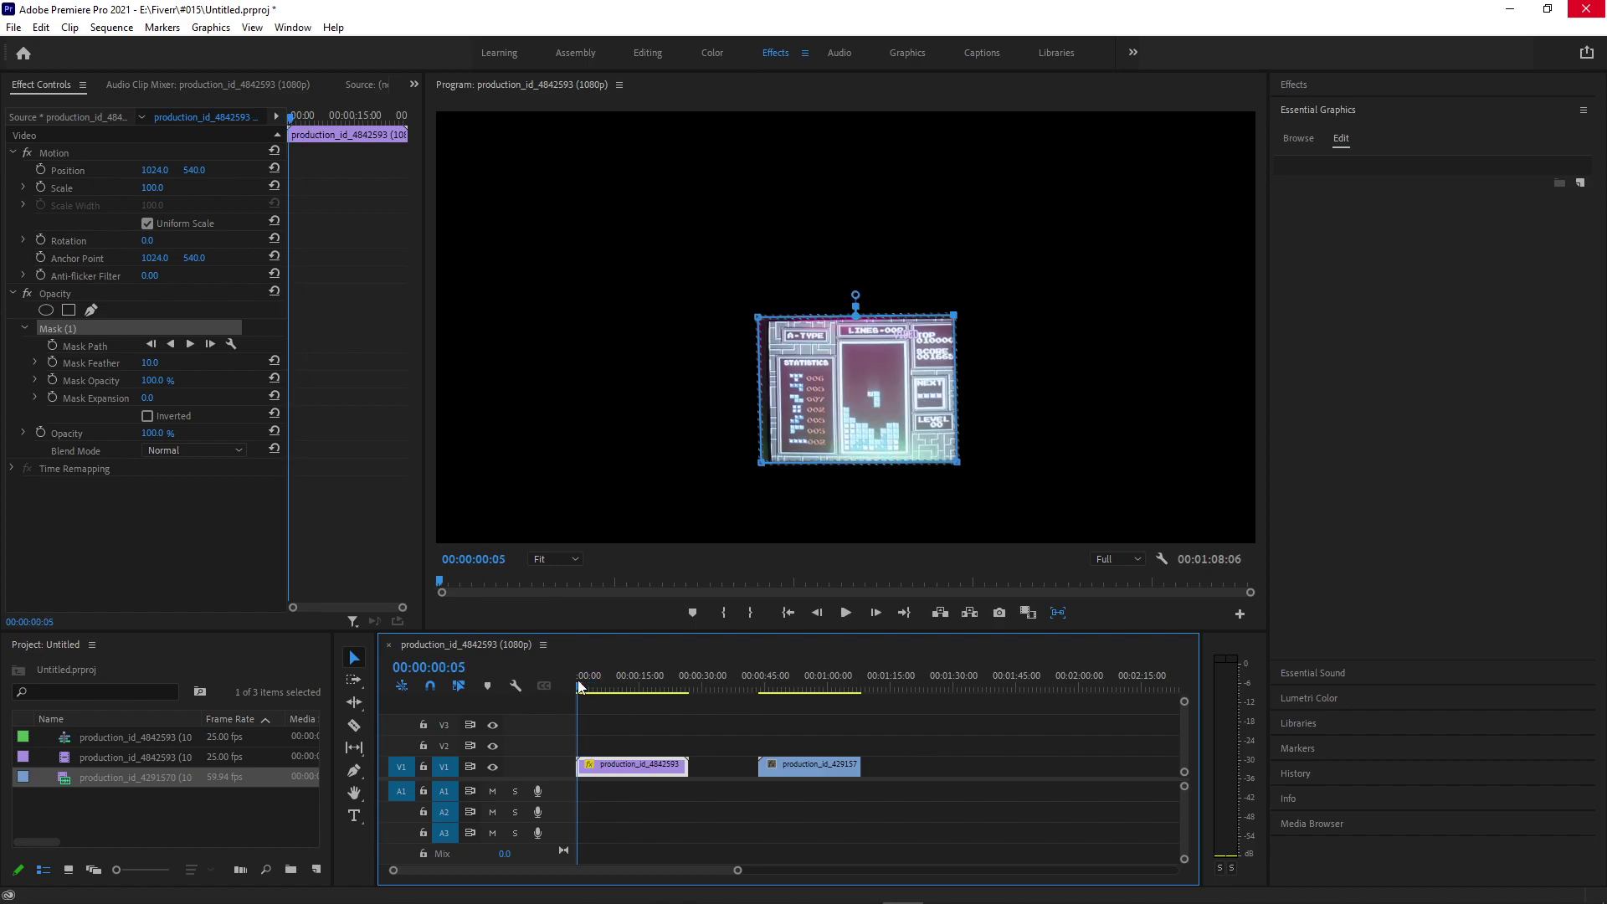
{"action": "left_click_drag", "start_coordinate": [579, 685], "coordinate": [469, 682]}
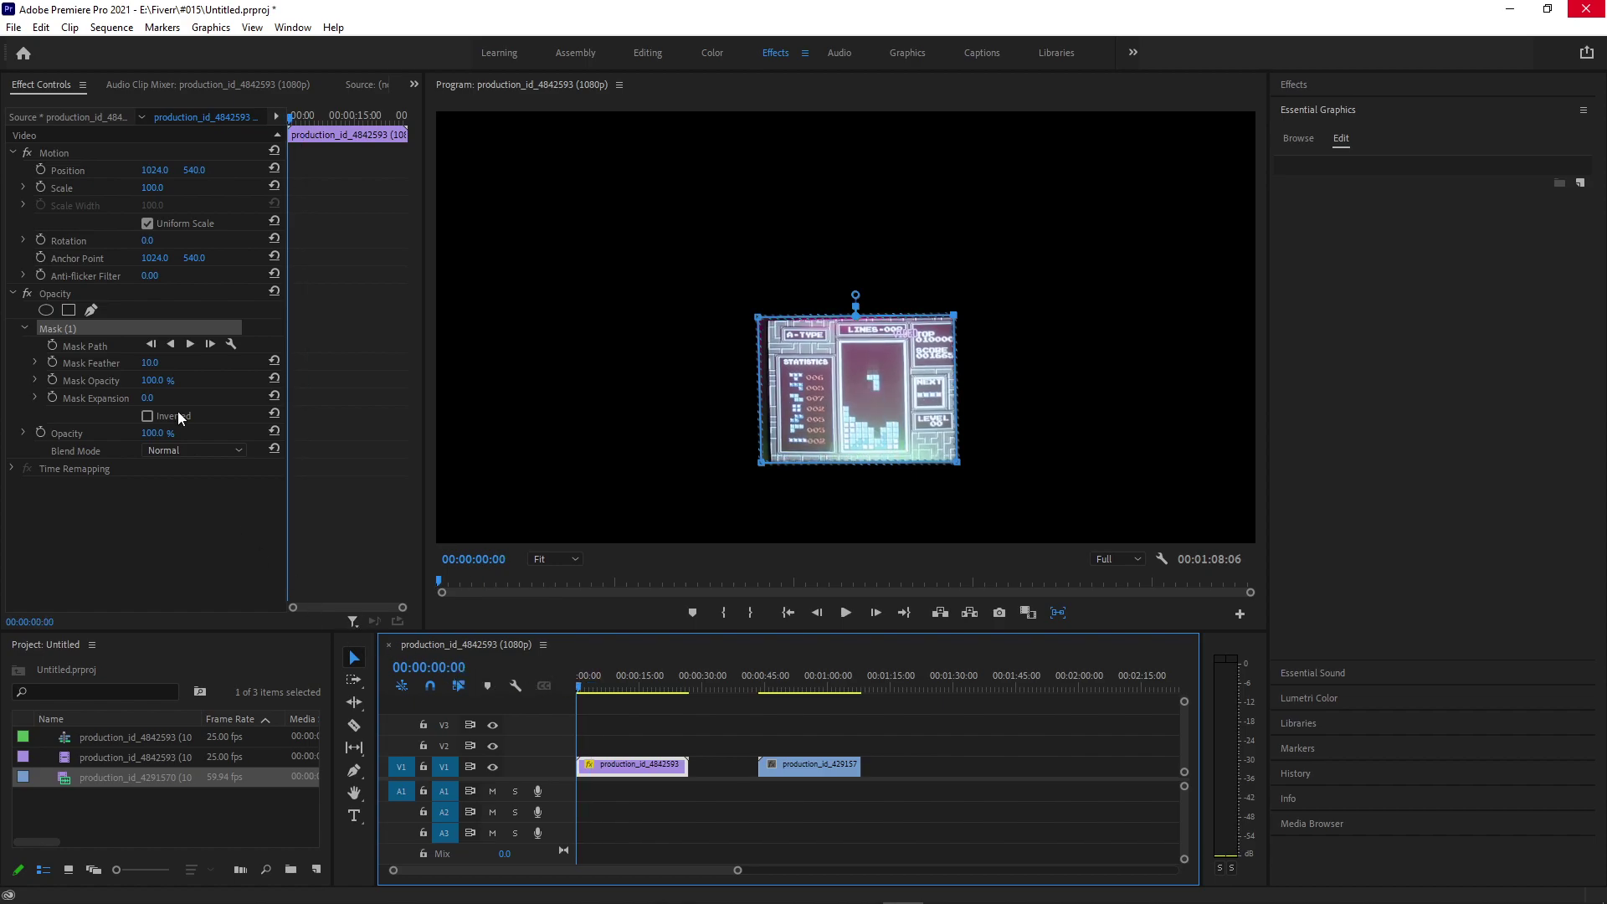
Realign the mask's top-left, top-right and bottom corners to the TV screen edges.
{"action": "left_click", "coordinate": [291, 124]}
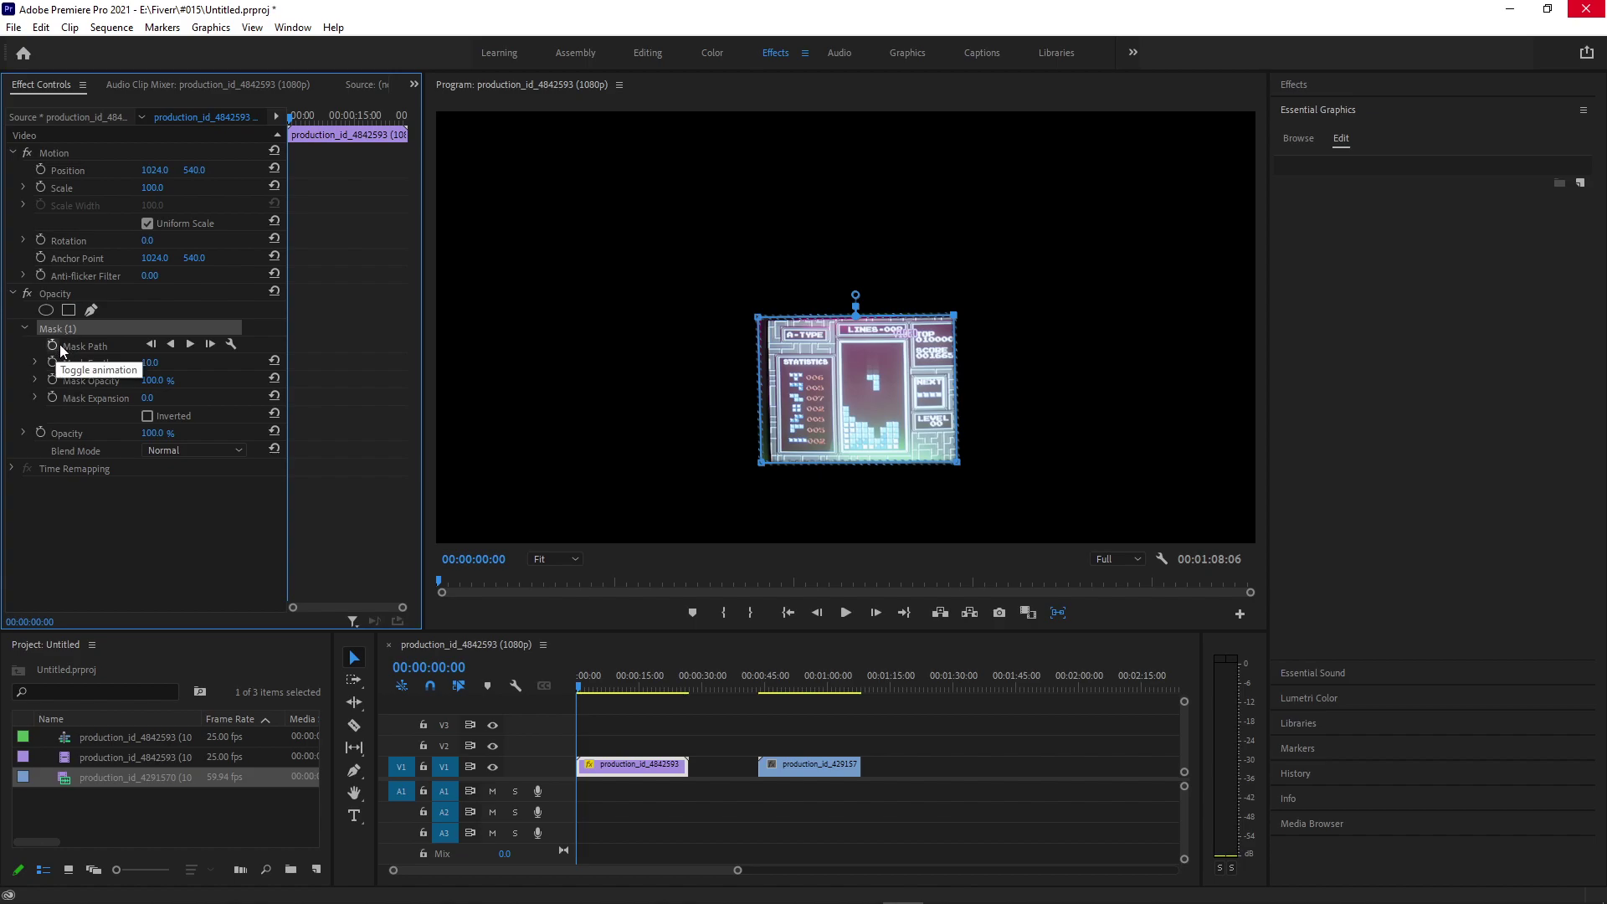
{"action": "left_click_drag", "start_coordinate": [758, 318], "coordinate": [770, 322]}
{"action": "left_click_drag", "start_coordinate": [953, 315], "coordinate": [967, 315]}
{"action": "left_click_drag", "start_coordinate": [958, 460], "coordinate": [966, 466]}
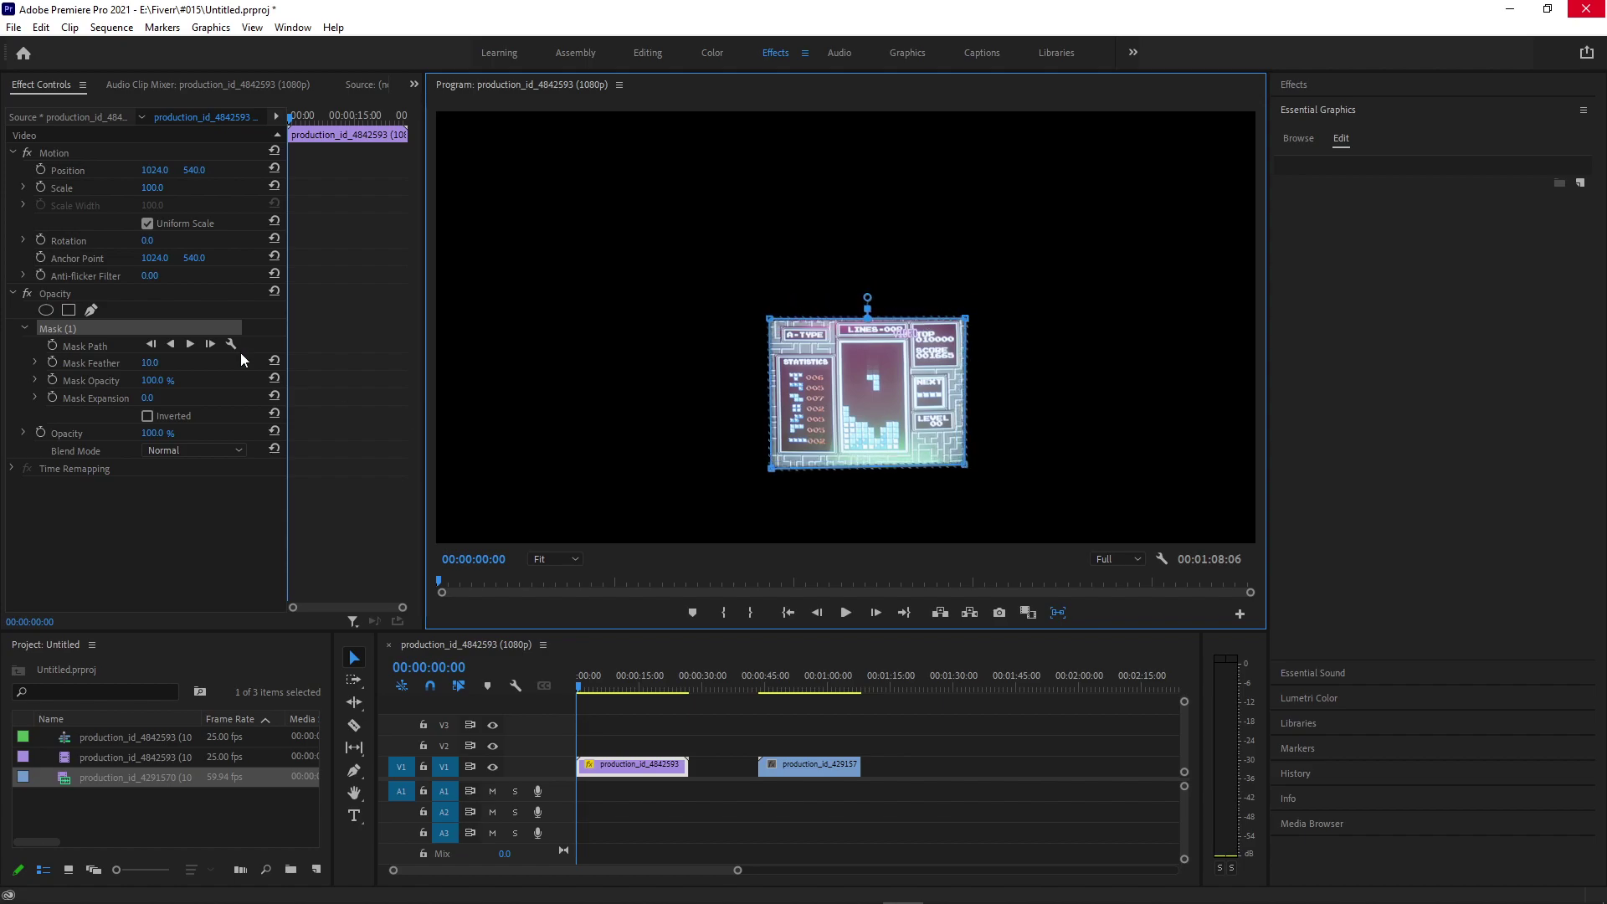
Track the selected mask forward through the clip, moving the Tracking window aside.
{"action": "left_click", "coordinate": [190, 348]}
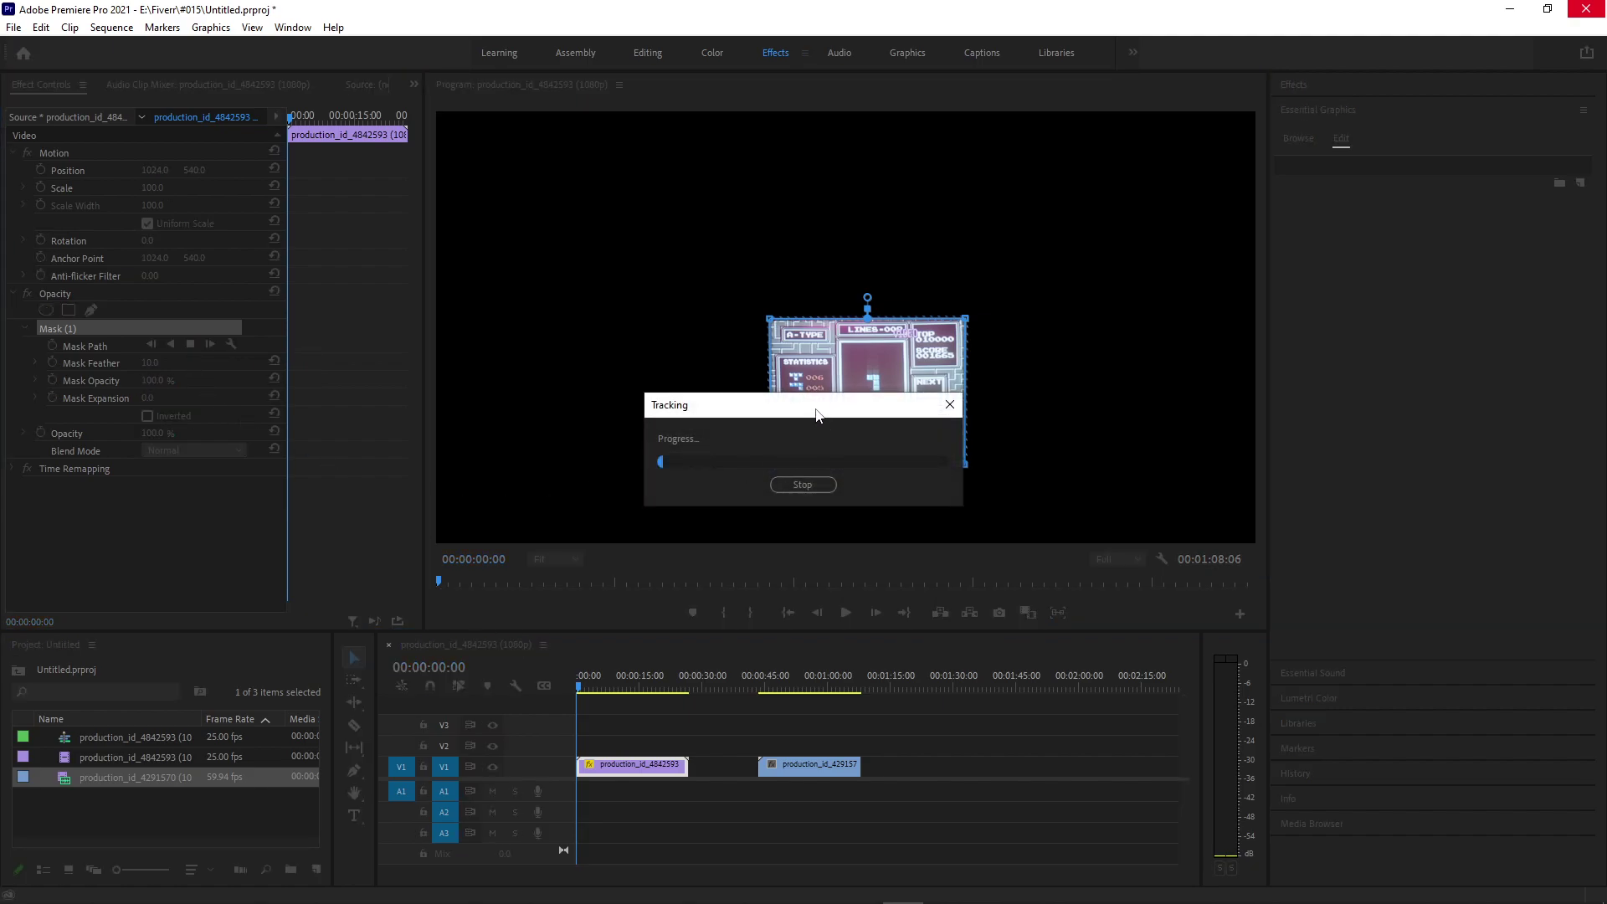
{"action": "left_click_drag", "start_coordinate": [818, 414], "coordinate": [591, 385]}
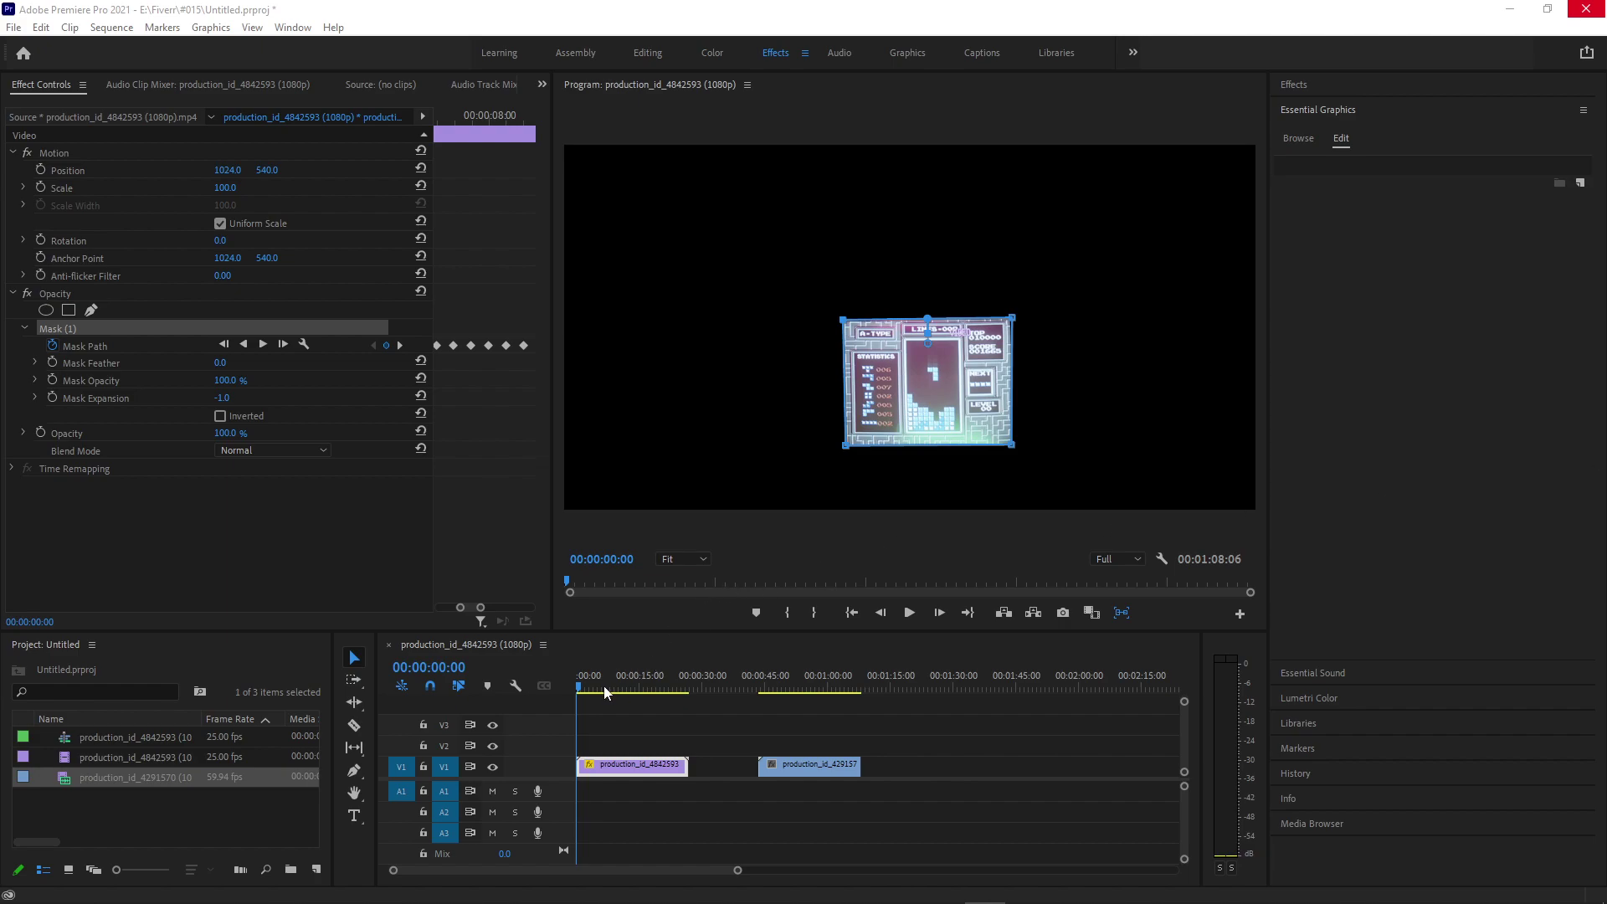
Set Mask Expansion to 0 and scrub the timeline to check the tracked mask.
{"action": "left_click_drag", "start_coordinate": [587, 690], "coordinate": [516, 682]}
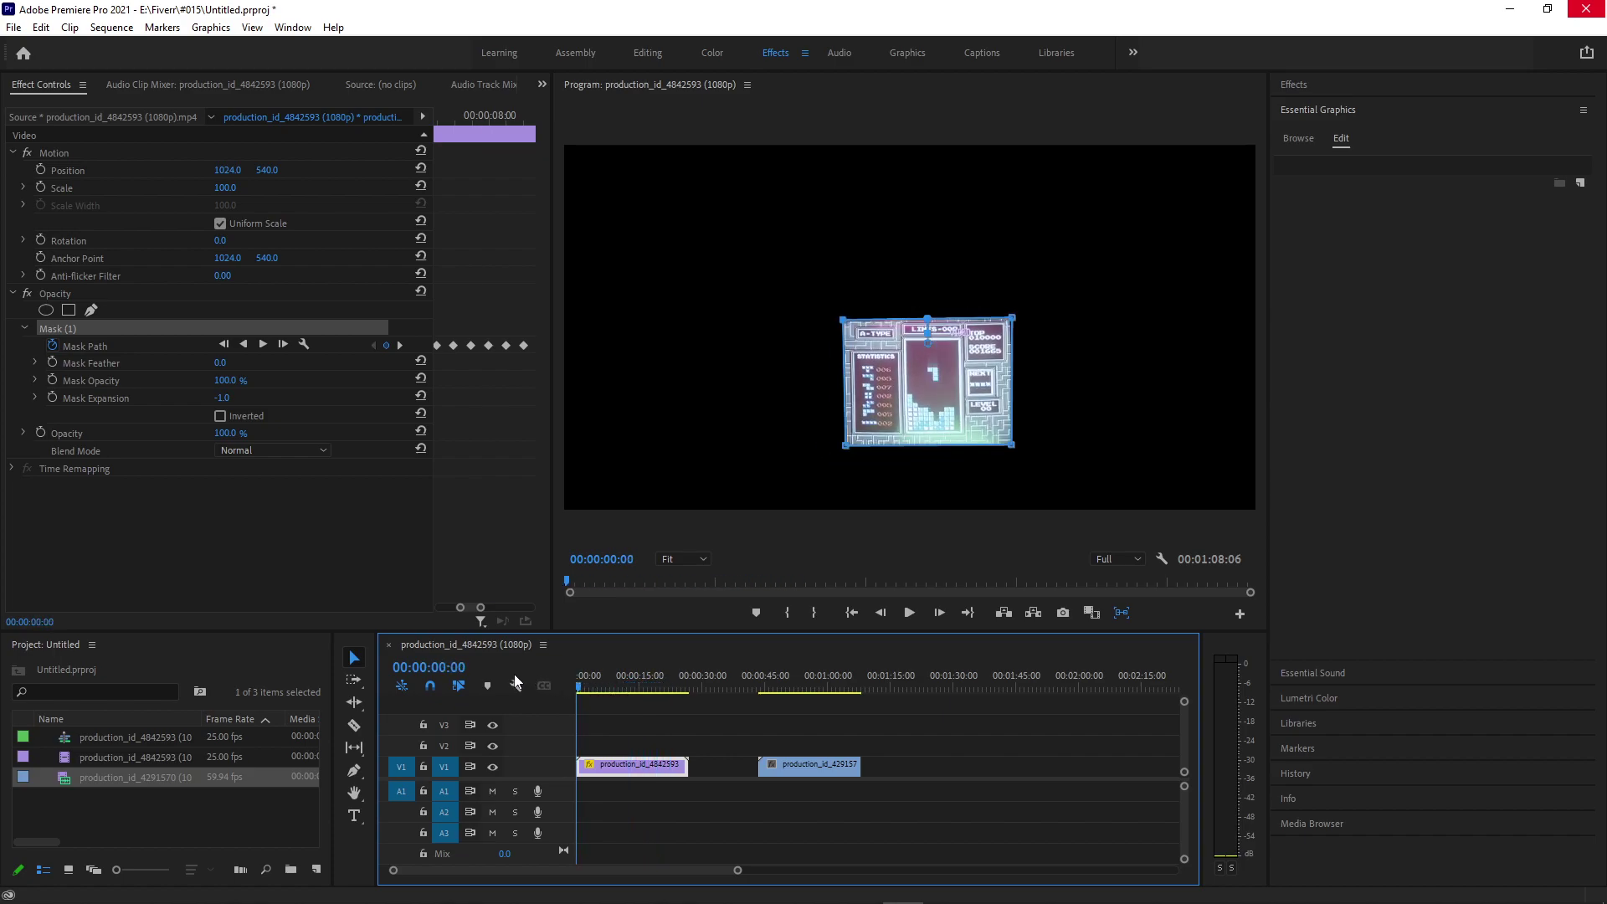
{"action": "left_click", "coordinate": [221, 397]}
{"action": "type", "text": "0"}
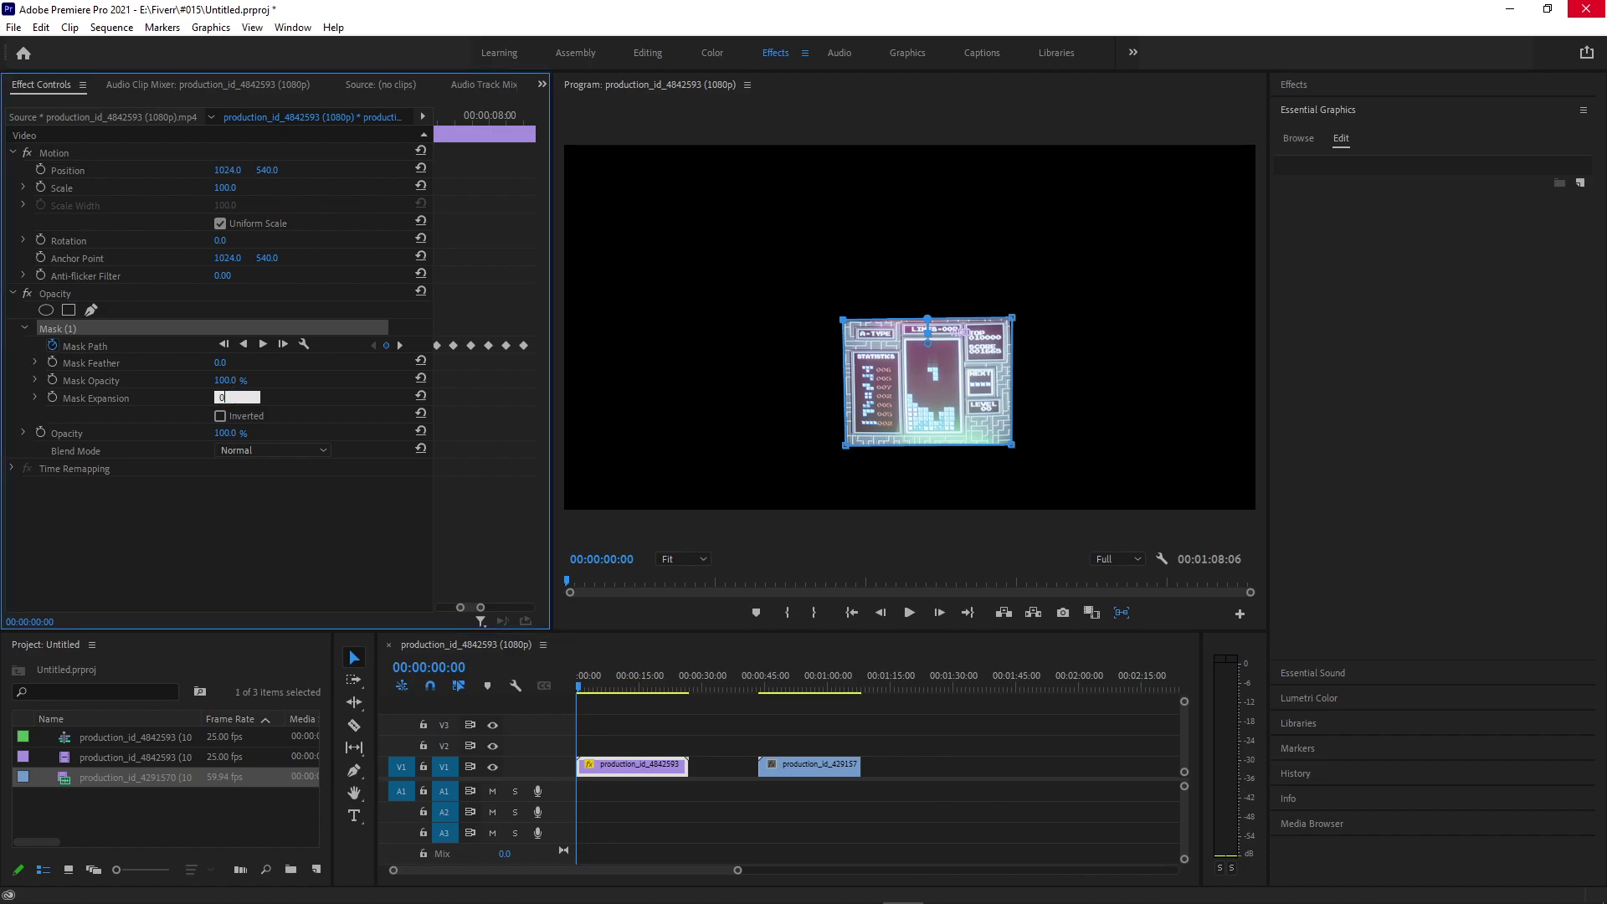
{"action": "left_click", "coordinate": [289, 393]}
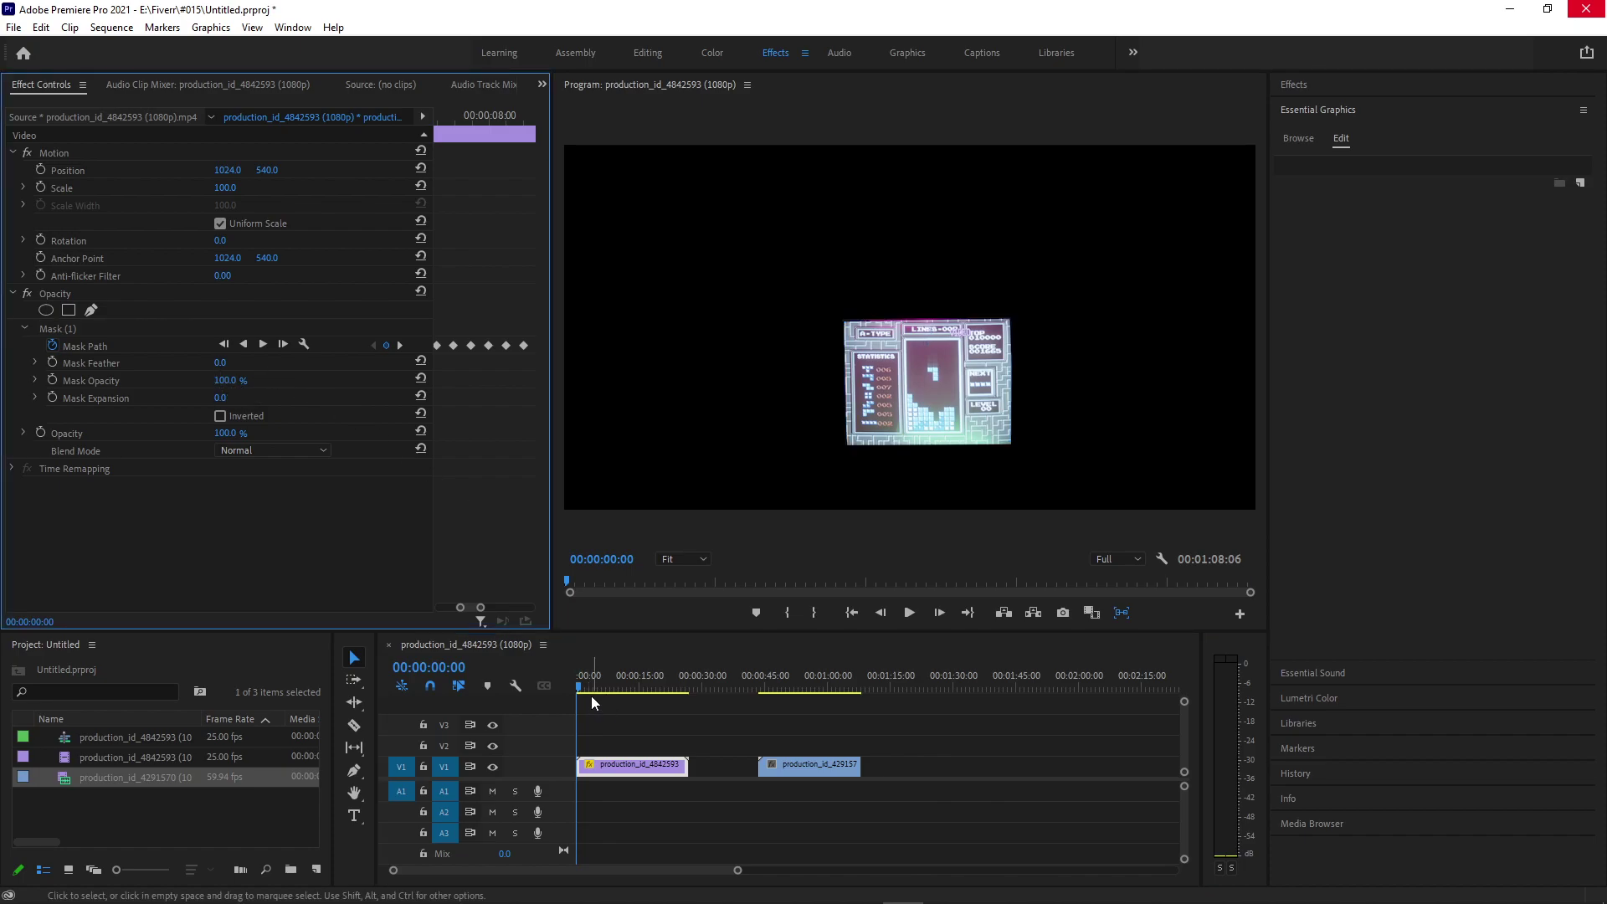
{"action": "left_click_drag", "start_coordinate": [589, 683], "coordinate": [542, 689]}
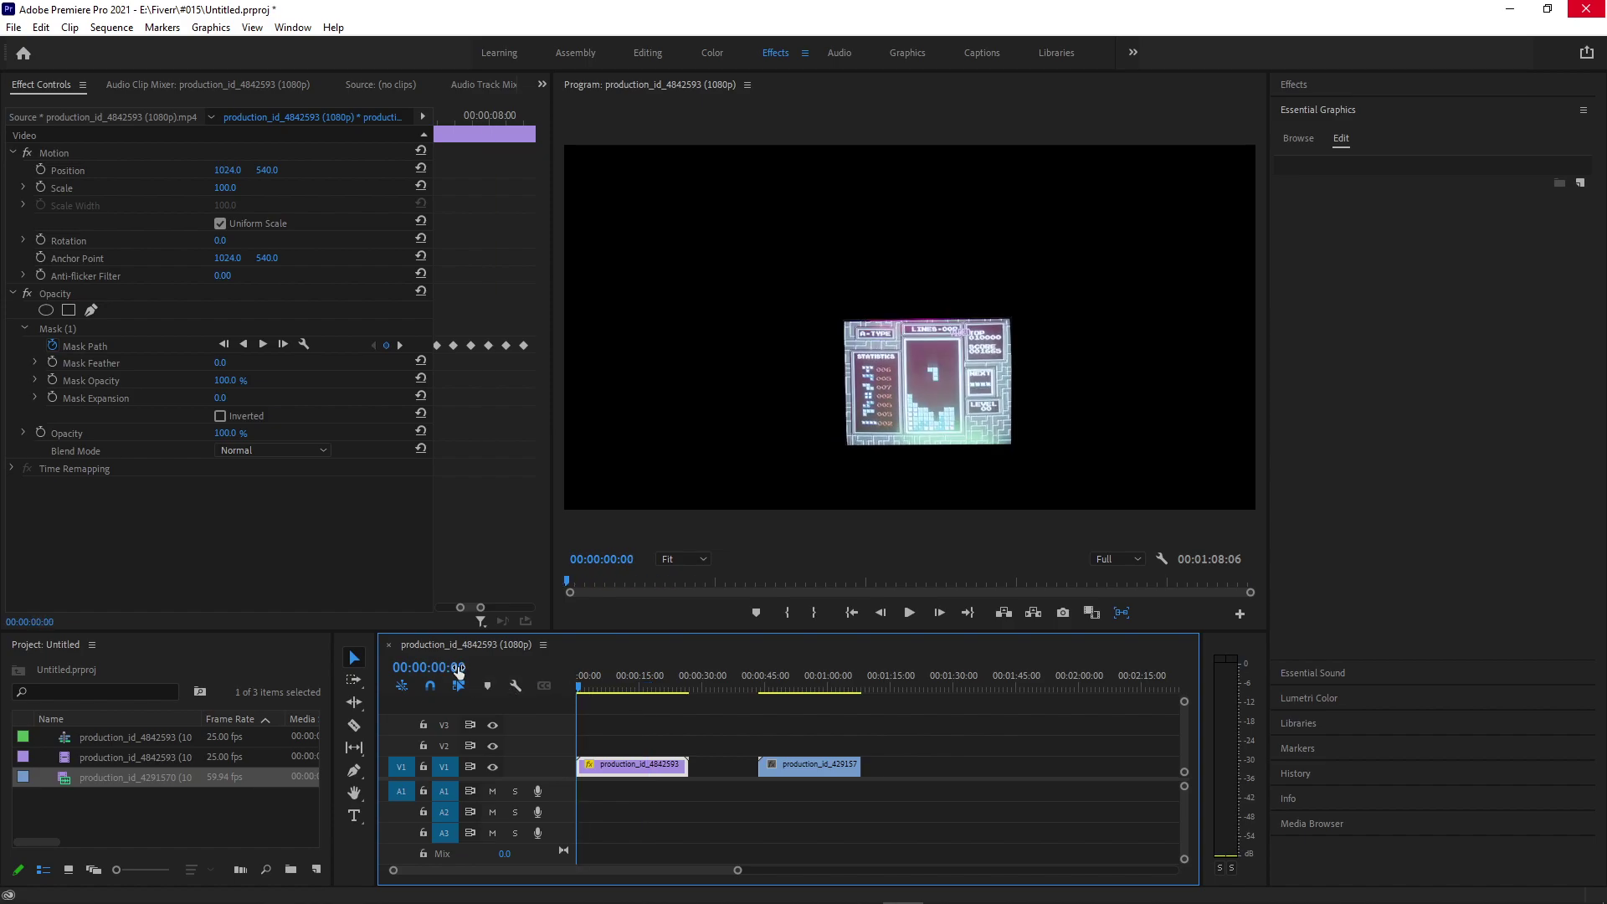
Invert the mask and soften it with feather 10 and expansion 6.
{"action": "left_click", "coordinate": [219, 416]}
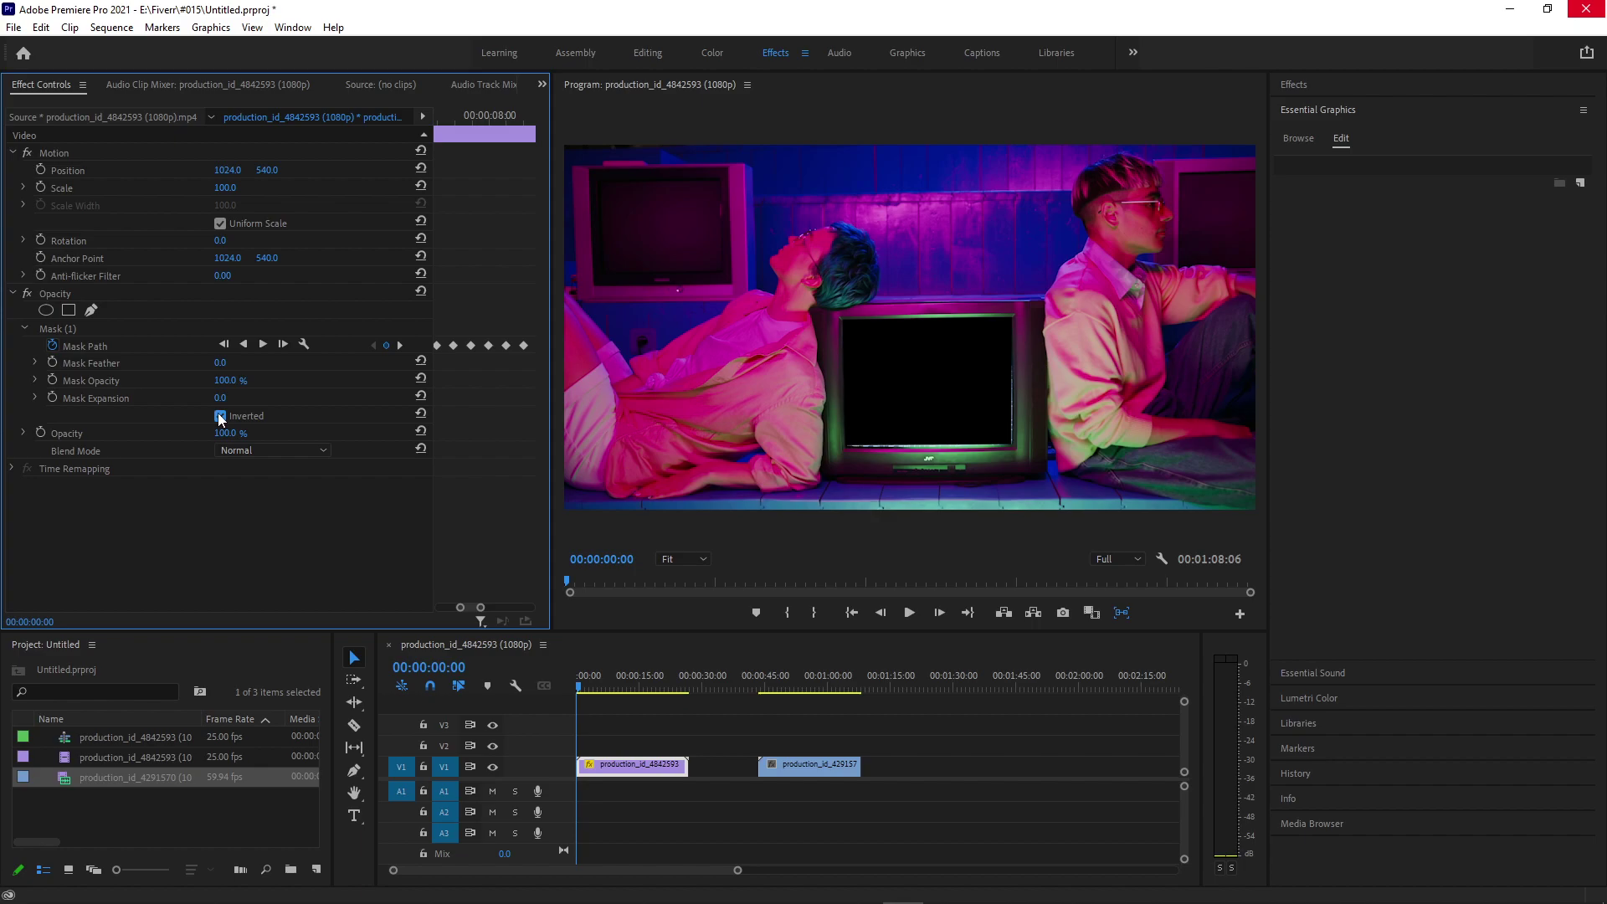
{"action": "left_click_drag", "start_coordinate": [590, 688], "coordinate": [545, 681]}
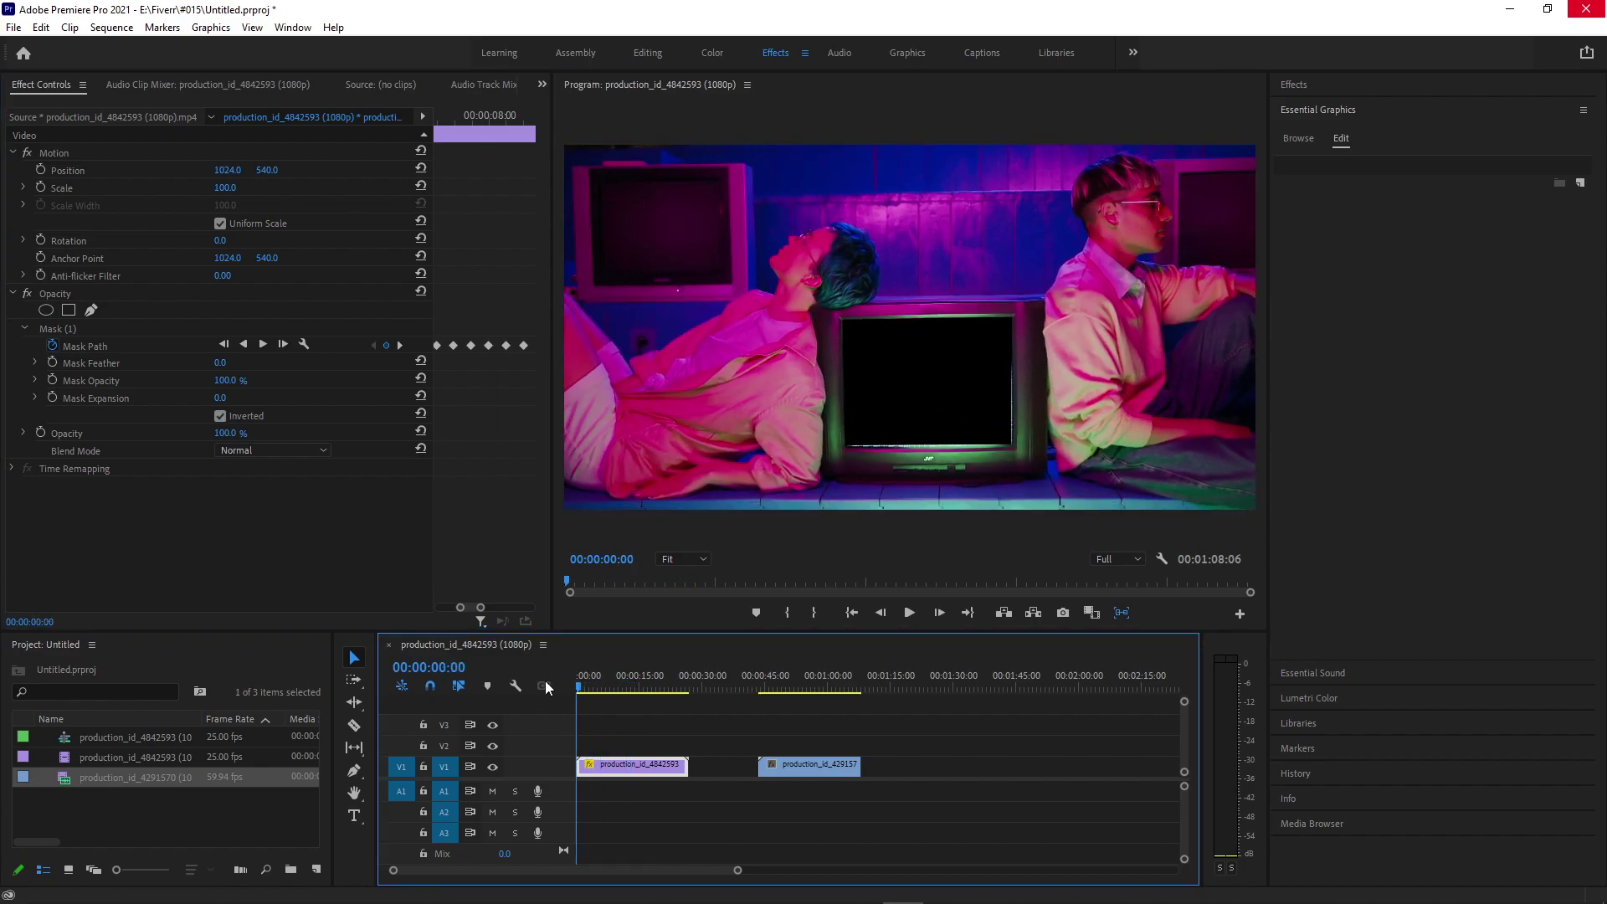
{"action": "left_click", "coordinate": [223, 397]}
{"action": "key", "text": "Return"}
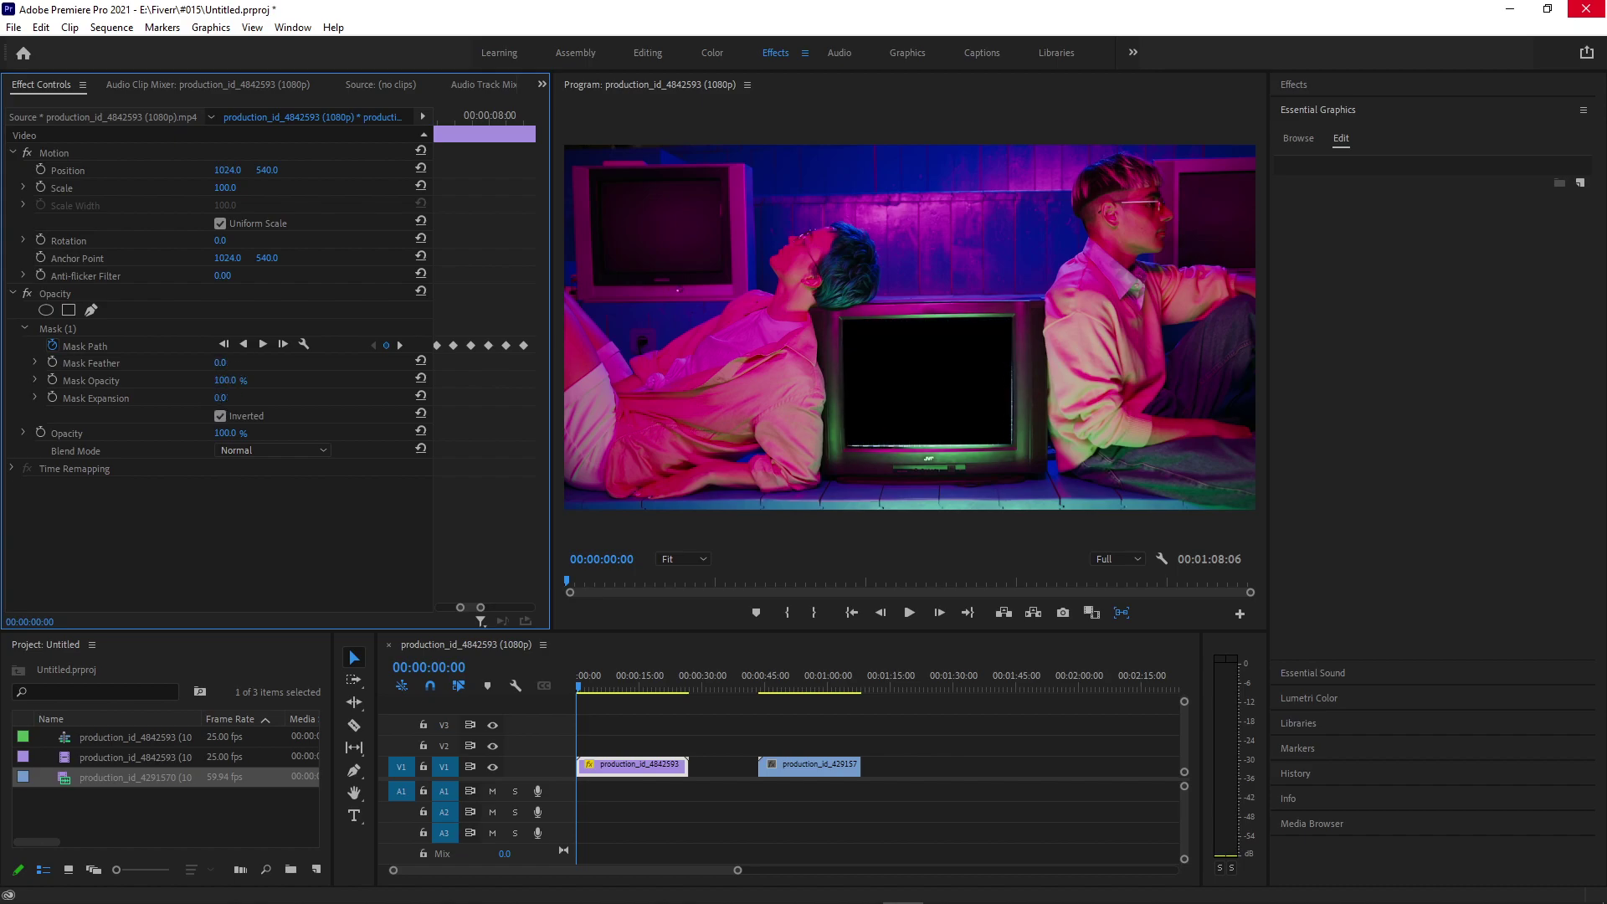
{"action": "left_click_drag", "start_coordinate": [219, 363], "coordinate": [232, 398]}
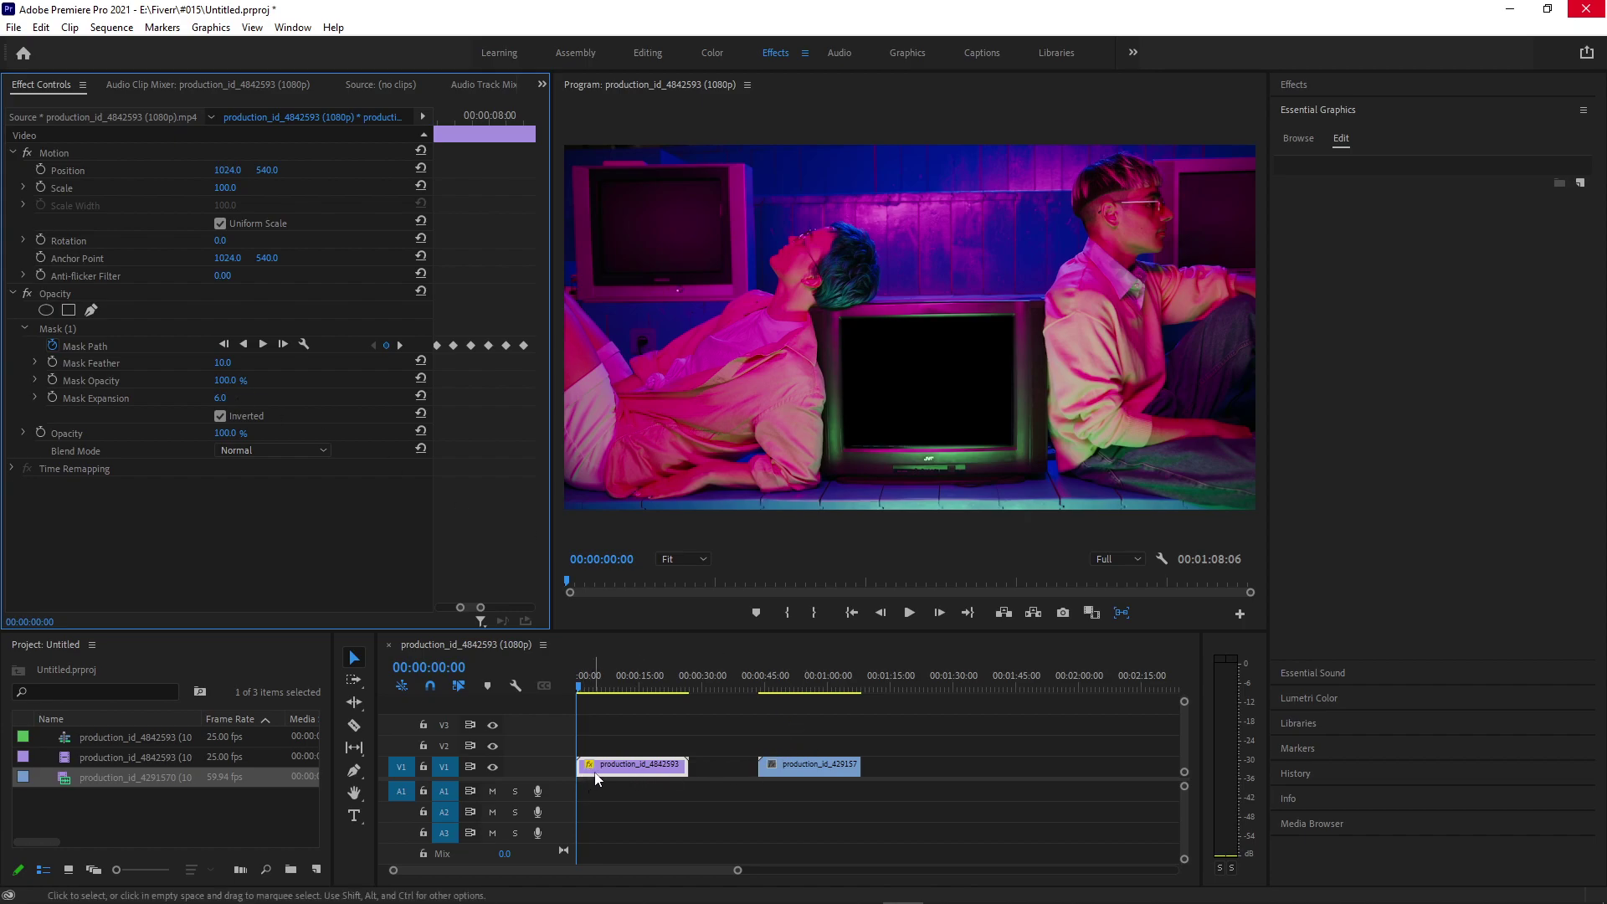
Move the TV clip to V2, put the gameplay clip on V1 at 00:00, scaled 40 at 1076, 713.
{"action": "left_click_drag", "start_coordinate": [597, 778], "coordinate": [598, 746]}
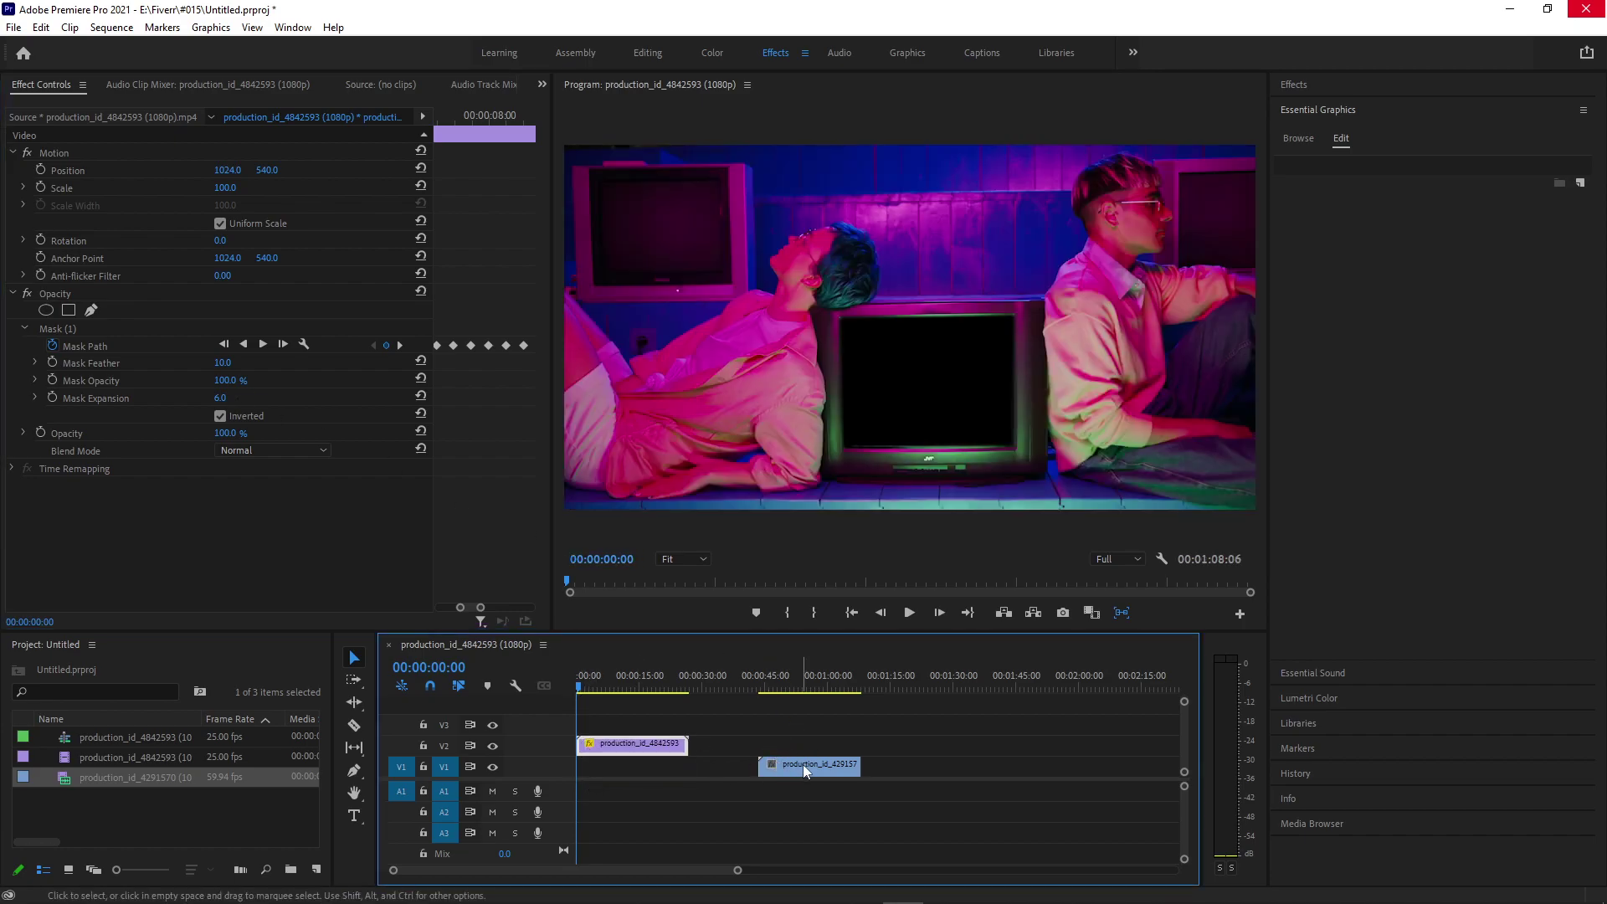
{"action": "left_click_drag", "start_coordinate": [806, 768], "coordinate": [620, 780]}
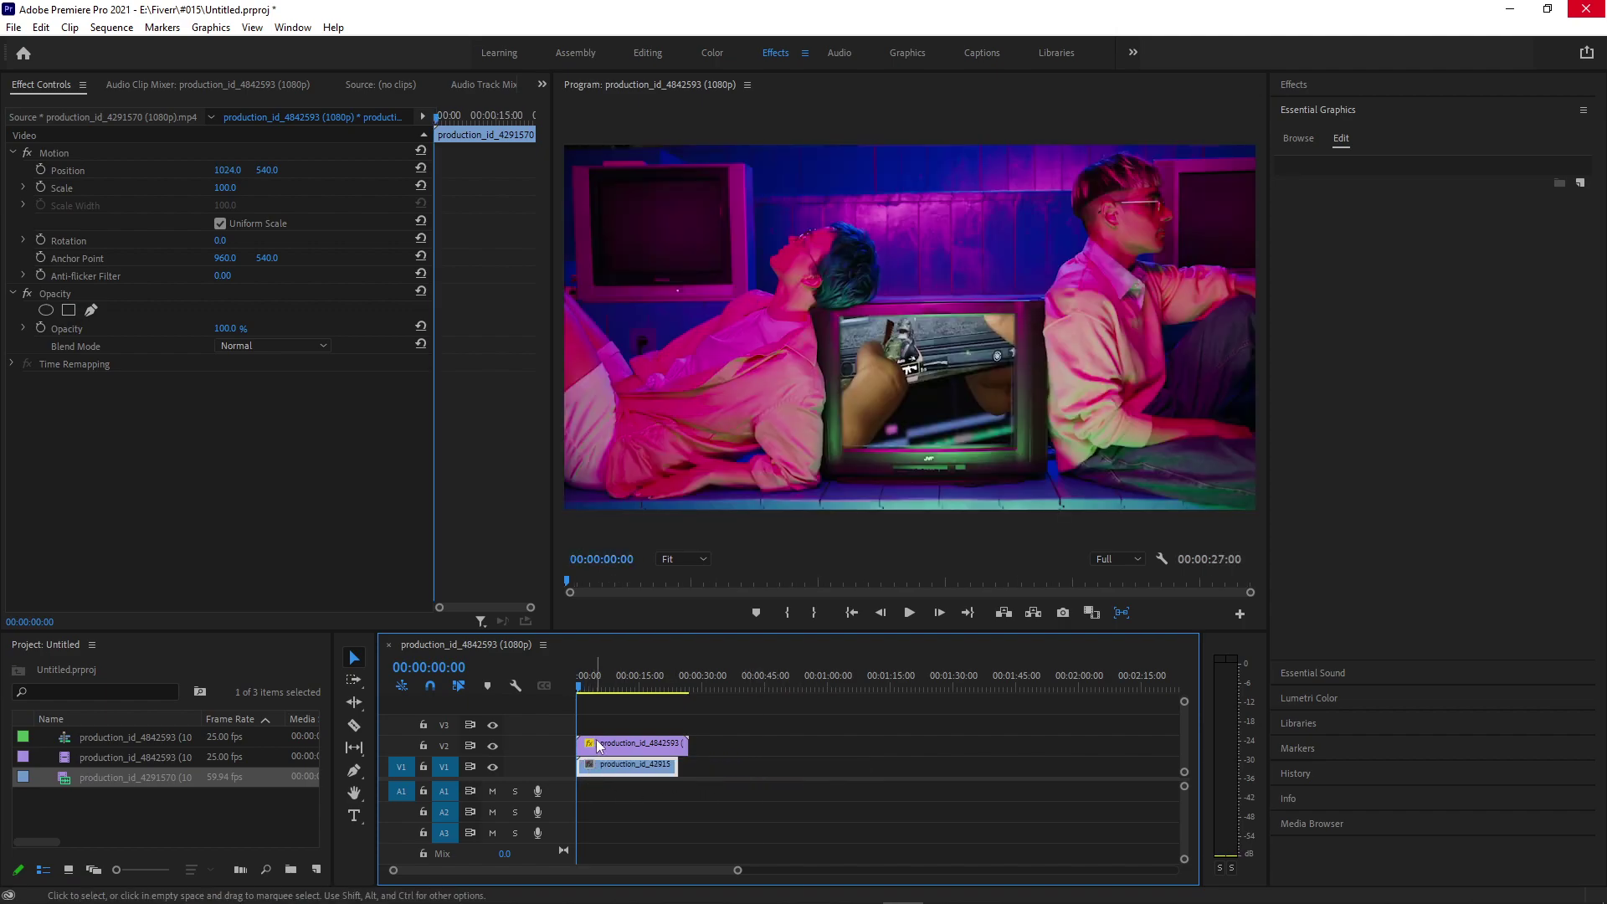
{"action": "mouse_move", "coordinate": [609, 778]}
{"action": "left_mouse_down"}
{"action": "mouse_move", "coordinate": [709, 766]}
{"action": "mouse_move", "coordinate": [615, 762]}
{"action": "left_mouse_up"}
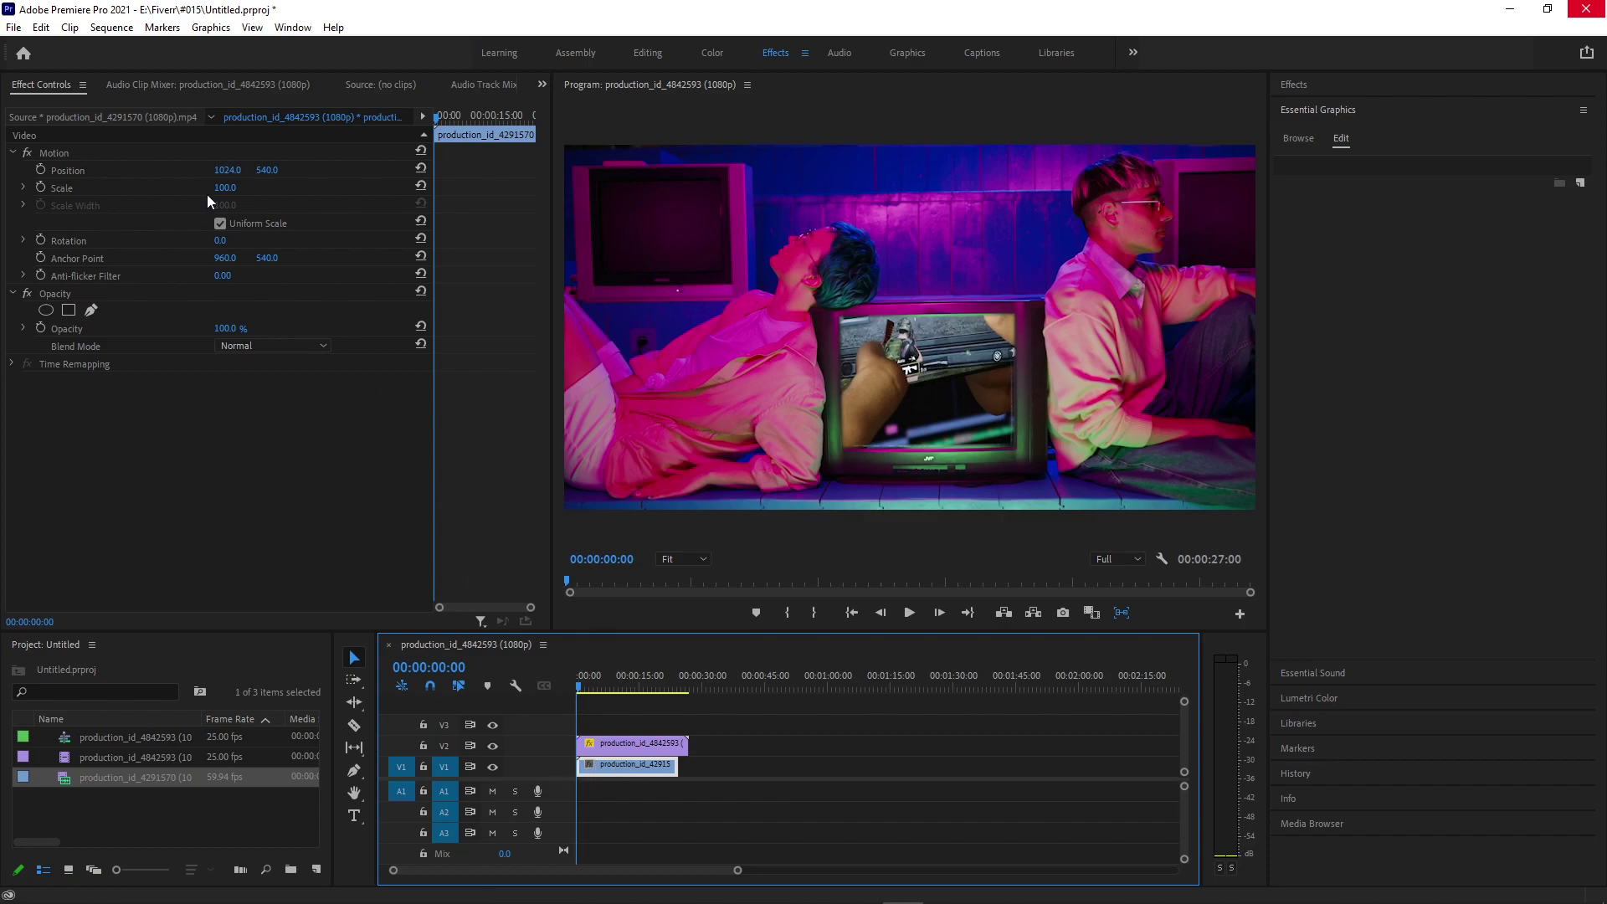
{"action": "left_click_drag", "start_coordinate": [266, 170], "coordinate": [462, 170]}
{"action": "left_click_drag", "start_coordinate": [228, 188], "coordinate": [273, 172]}
Grade the gameplay clip in Lumetri Color: exposure -0.8, tint 42, contrast 26.4.
{"action": "left_click", "coordinate": [632, 743]}
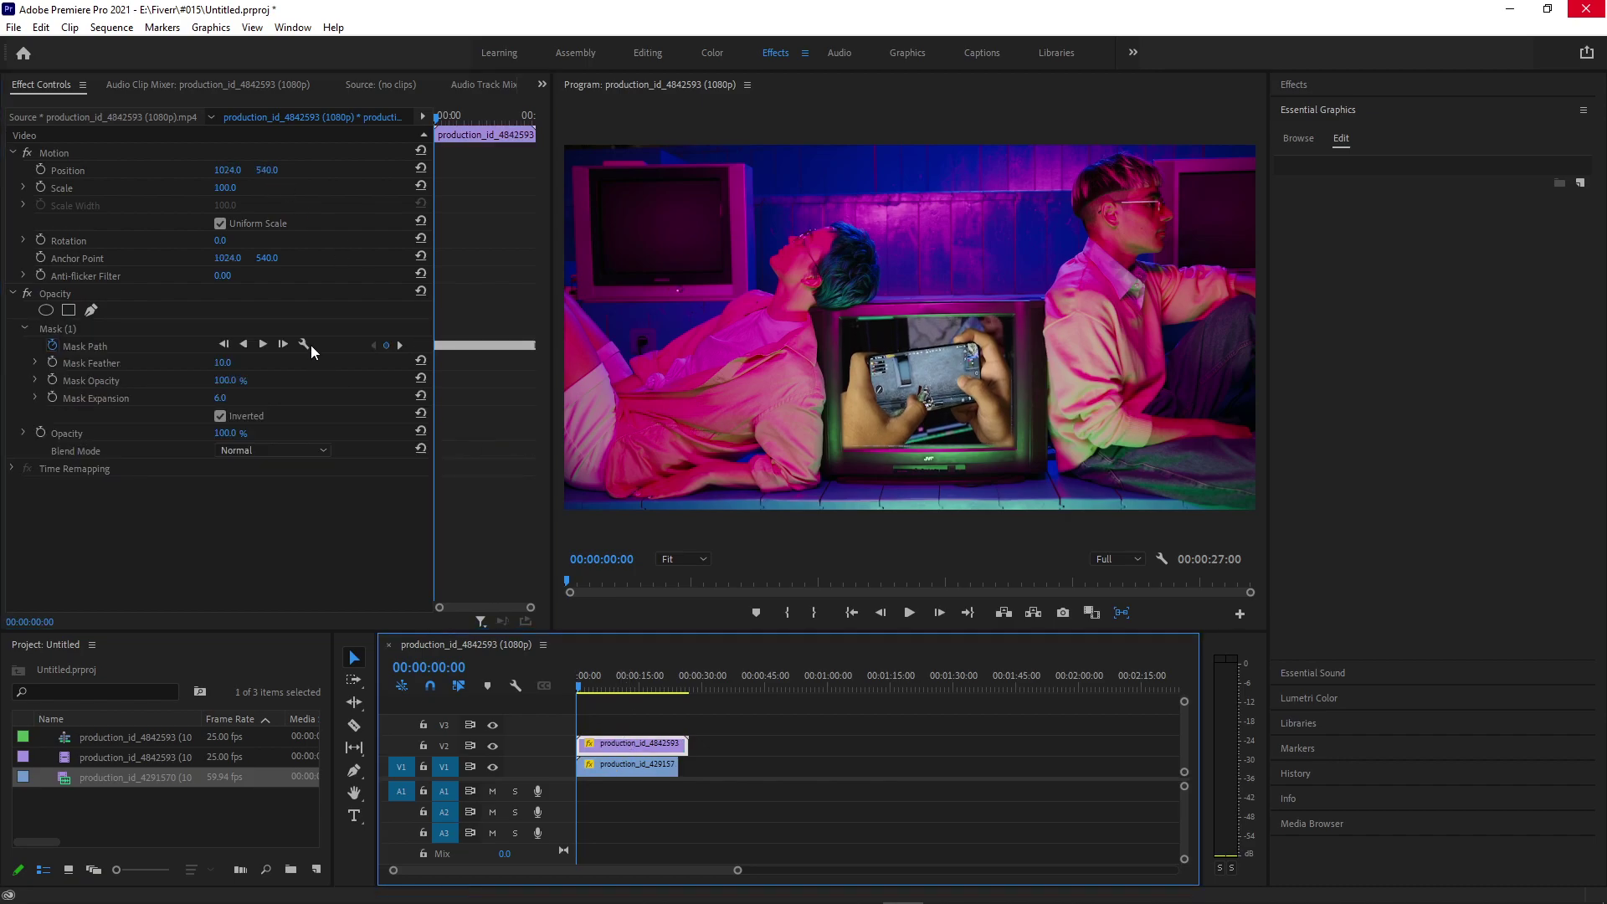
{"action": "left_click", "coordinate": [1311, 697]}
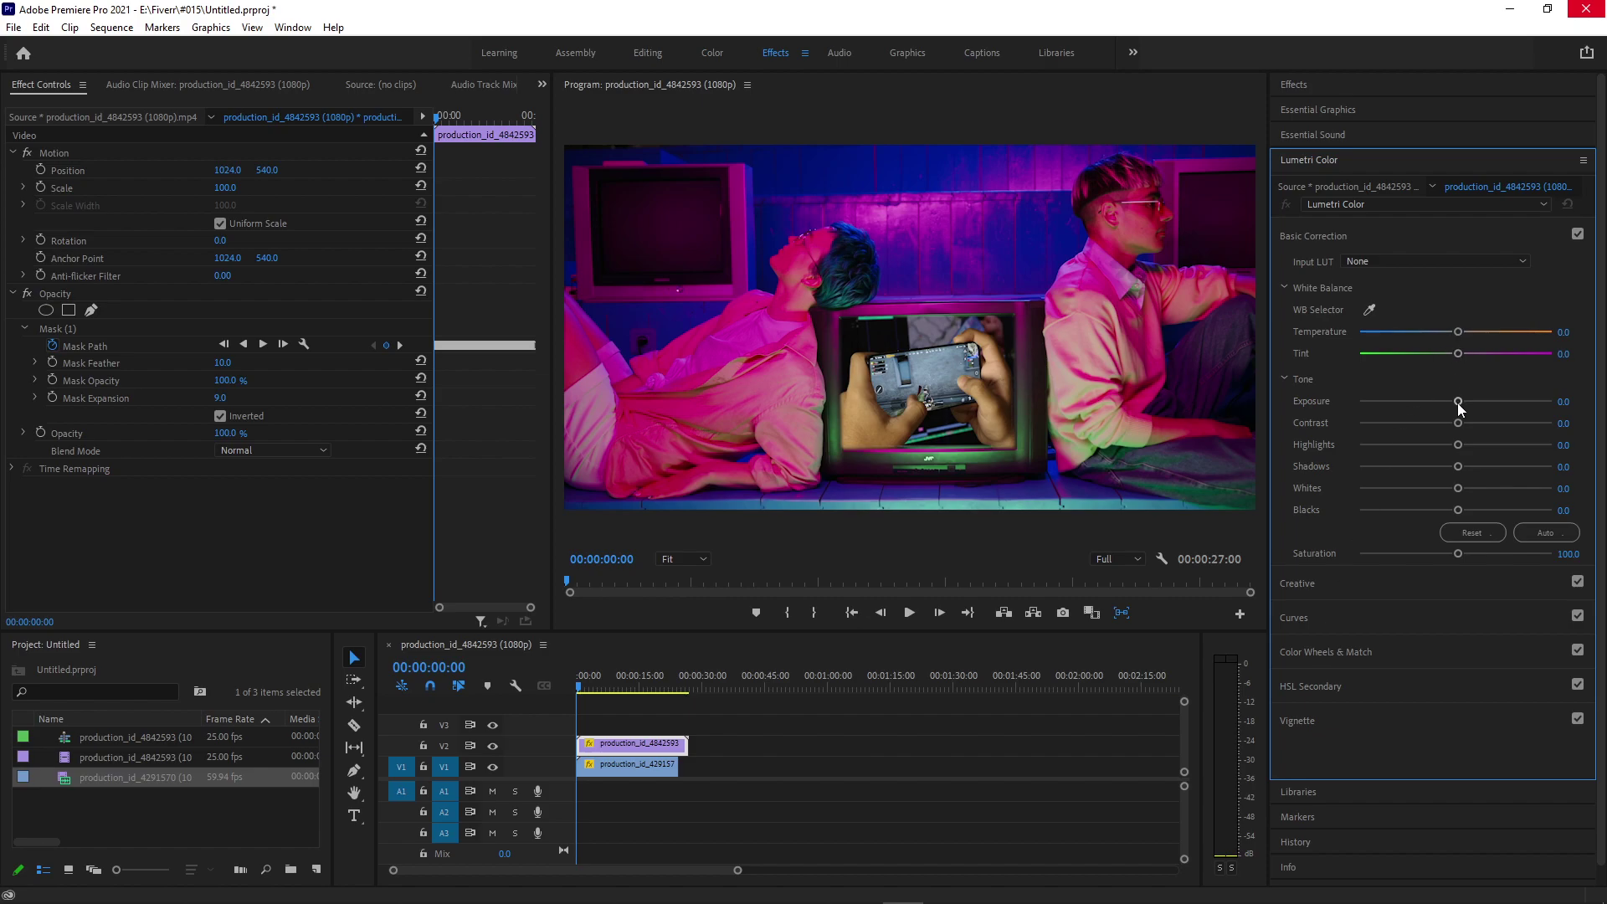
{"action": "left_click_drag", "start_coordinate": [1459, 402], "coordinate": [1468, 402]}
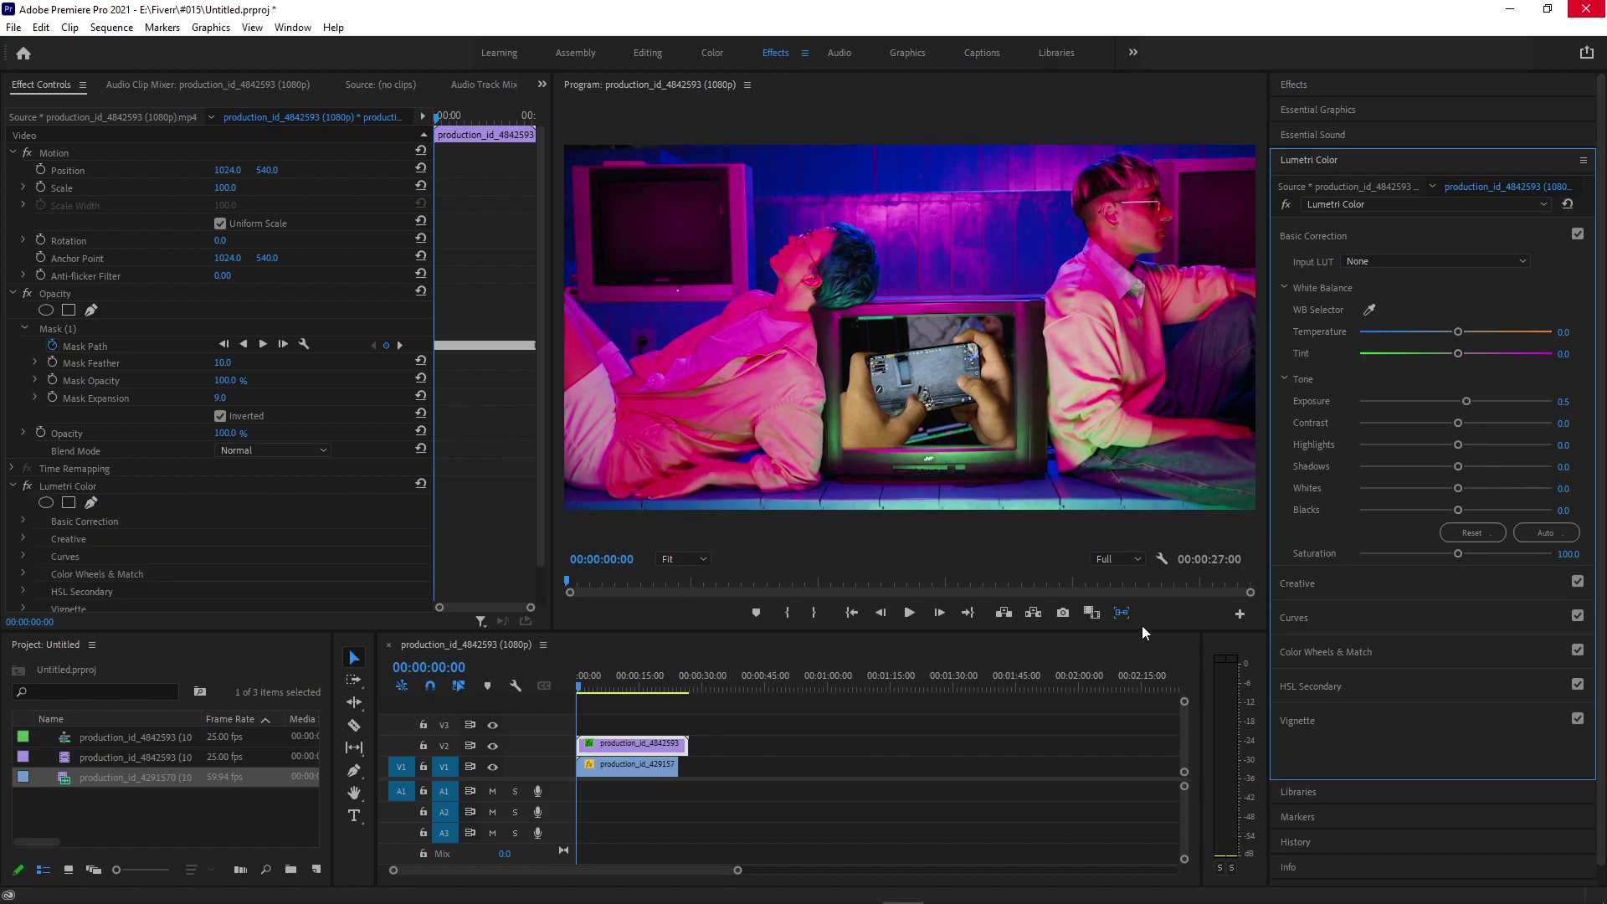
{"action": "key", "text": "ctrl+z"}
{"action": "left_click", "coordinate": [626, 772]}
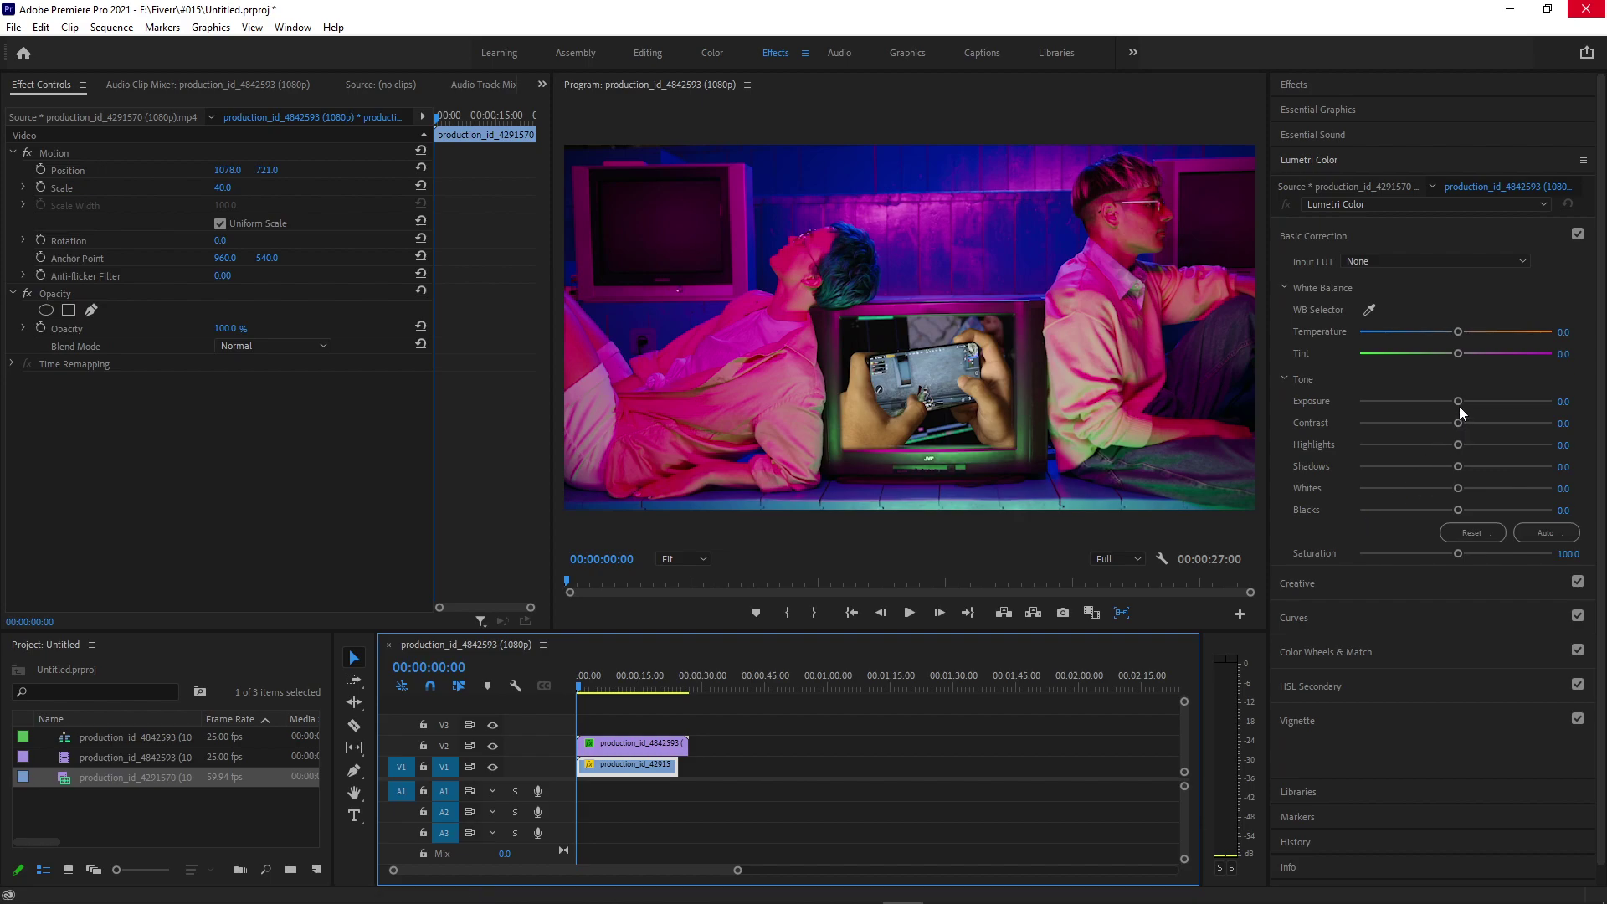
{"action": "mouse_move", "coordinate": [1458, 402]}
{"action": "left_mouse_down"}
{"action": "mouse_move", "coordinate": [1482, 404]}
{"action": "mouse_move", "coordinate": [1440, 411]}
{"action": "left_mouse_up"}
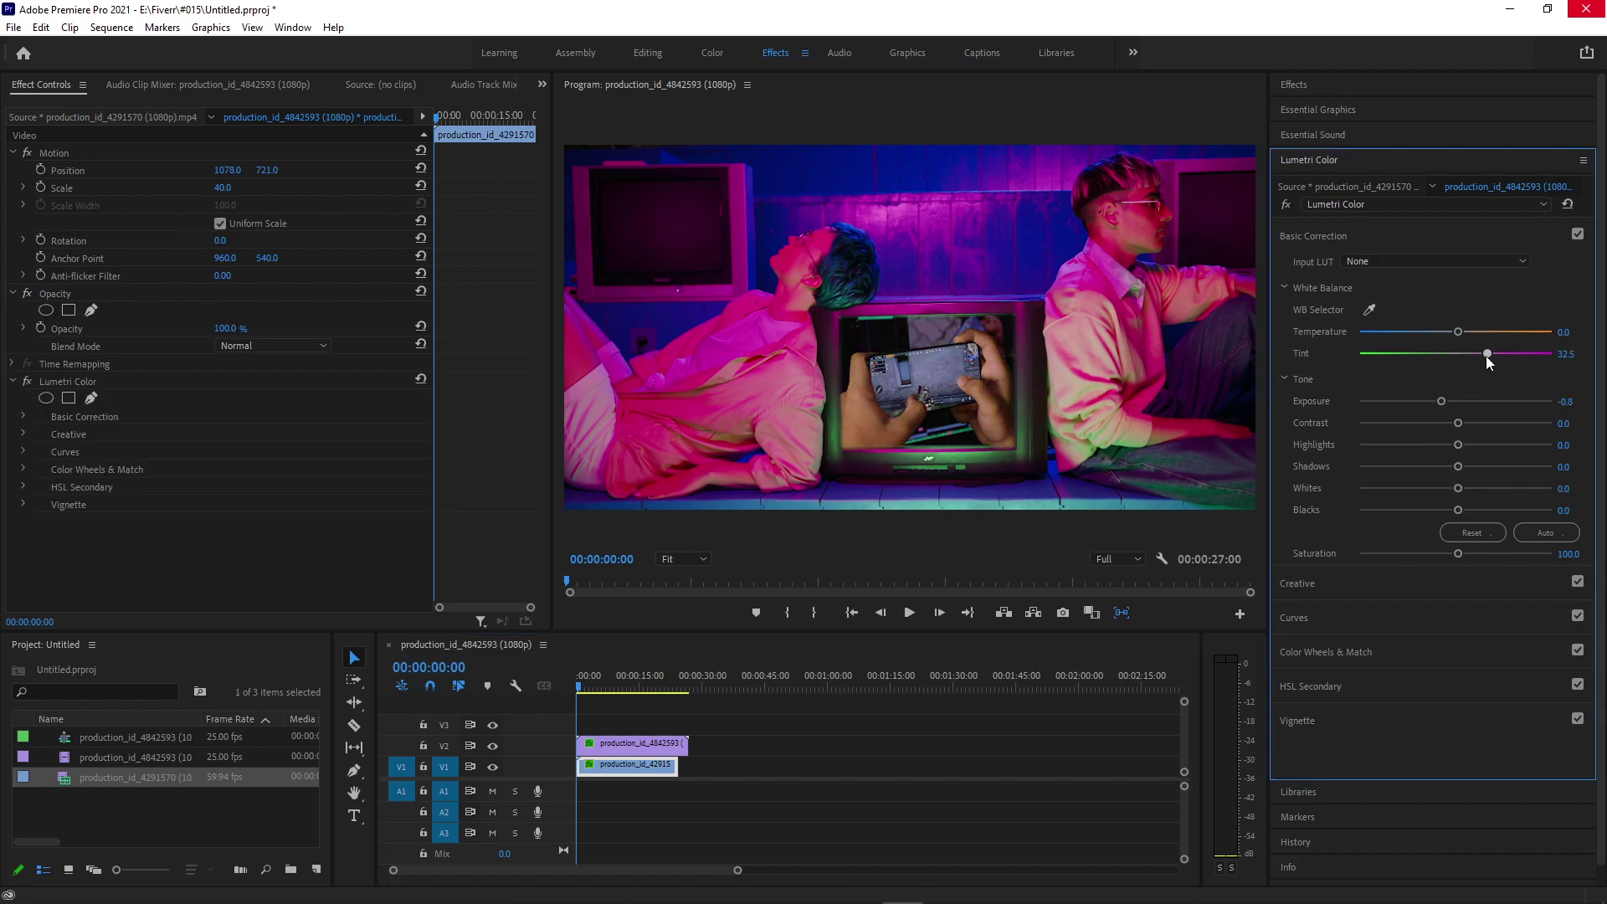
{"action": "left_click_drag", "start_coordinate": [1500, 361], "coordinate": [1492, 363]}
{"action": "left_click_drag", "start_coordinate": [1458, 423], "coordinate": [1494, 424]}
Play back the composited sequence, then return the playhead to the start.
{"action": "left_click", "coordinate": [533, 685]}
{"action": "key", "text": "space"}
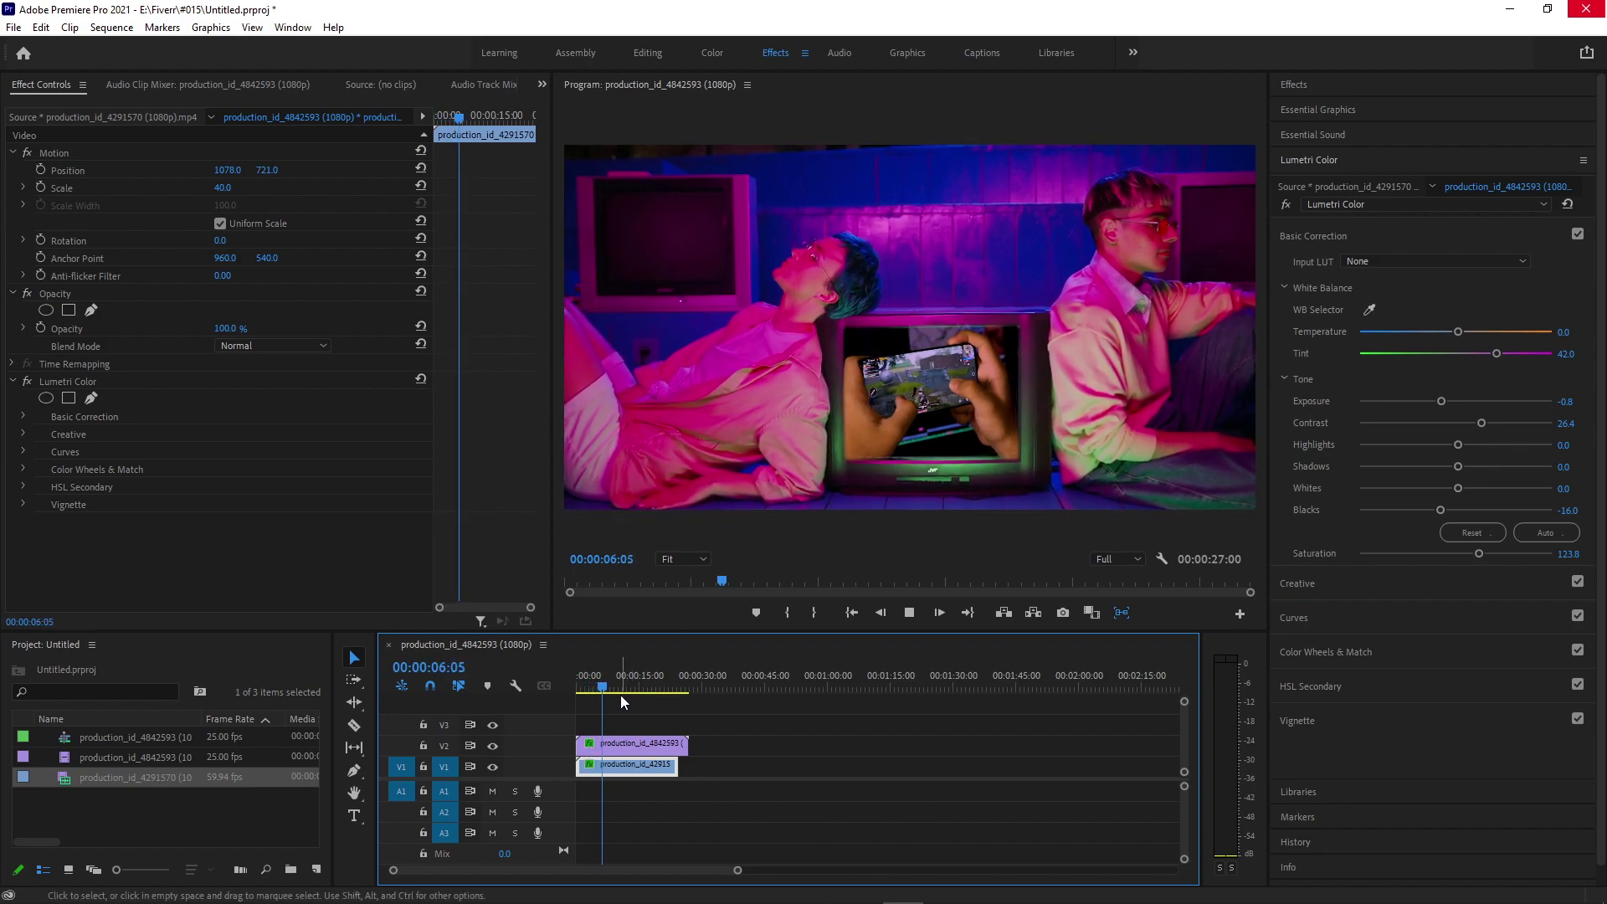
{"action": "left_click", "coordinate": [591, 674]}
{"action": "left_click_drag", "start_coordinate": [591, 677], "coordinate": [517, 686]}
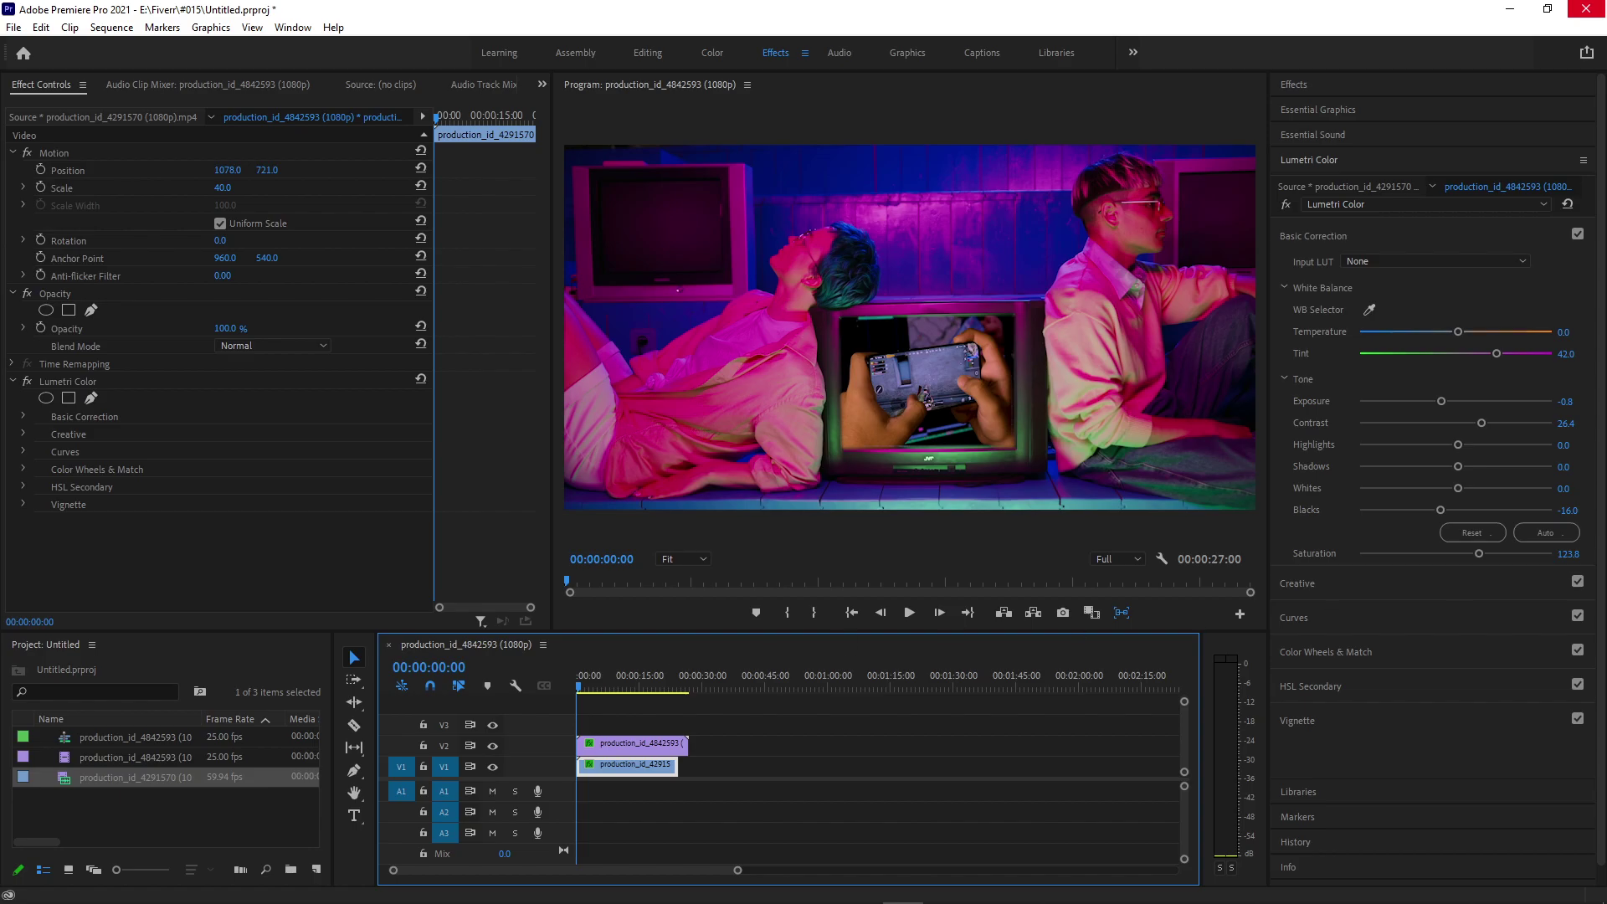